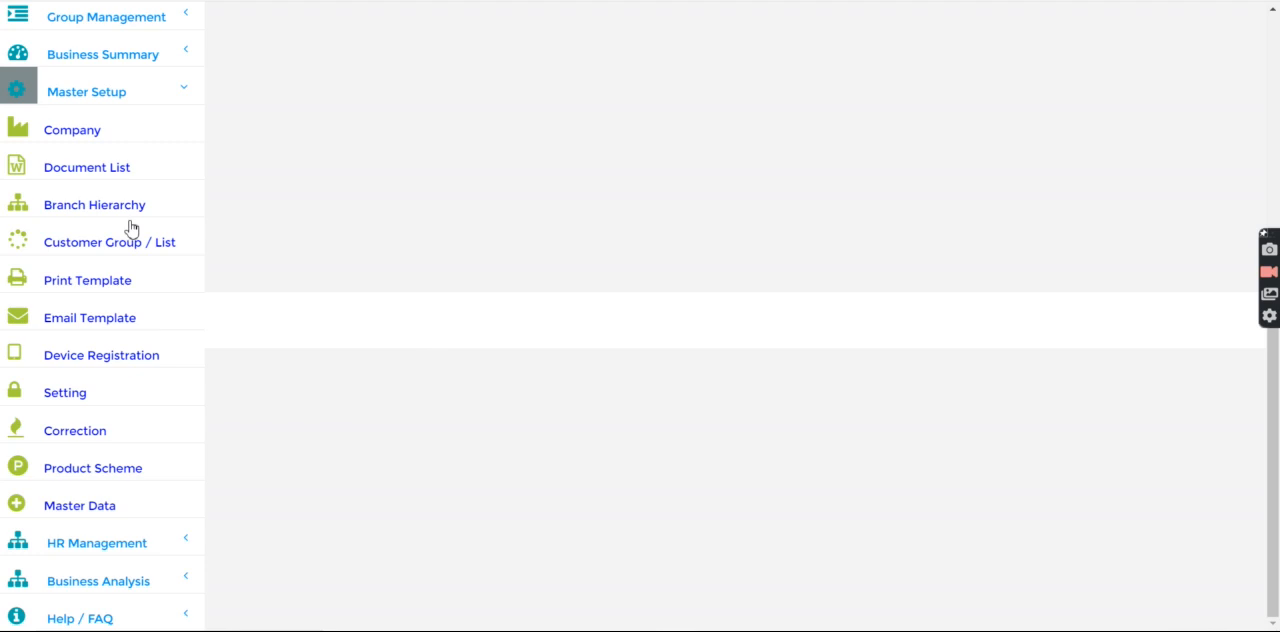
Open the Number Of Records In Field Collection List setting and read its note on the default value and record limit
left_click(79, 411)
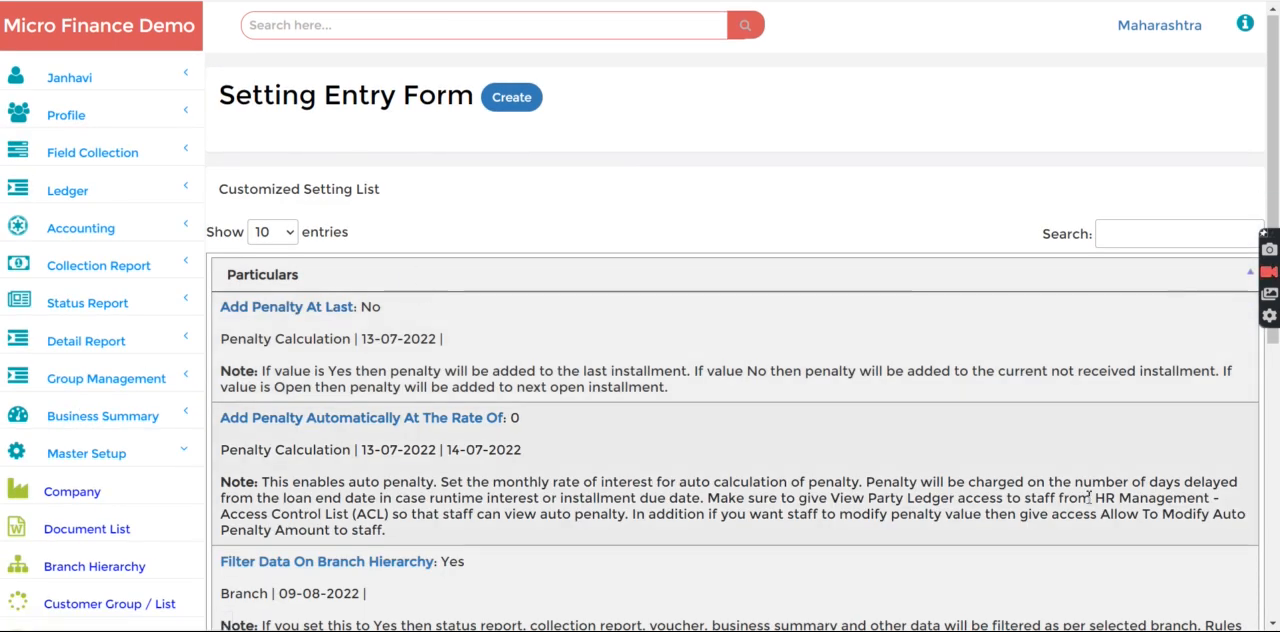
scroll(1177, 500, "down", 5)
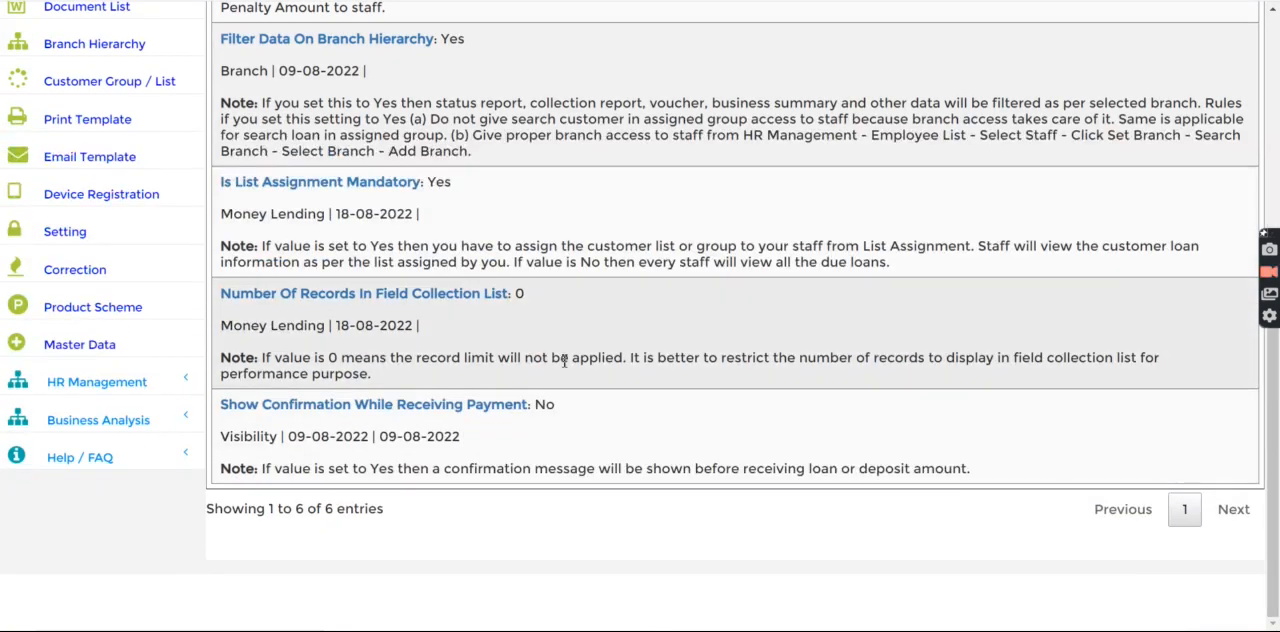
left_click(275, 295)
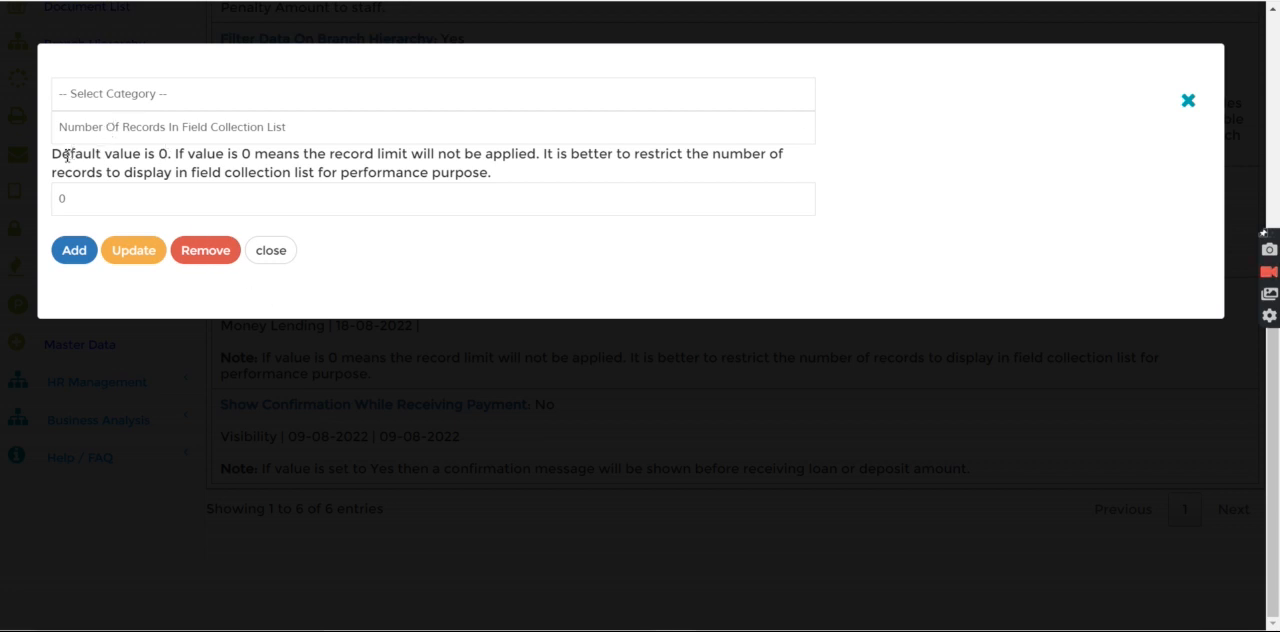
left_click_drag(62, 158, 174, 151)
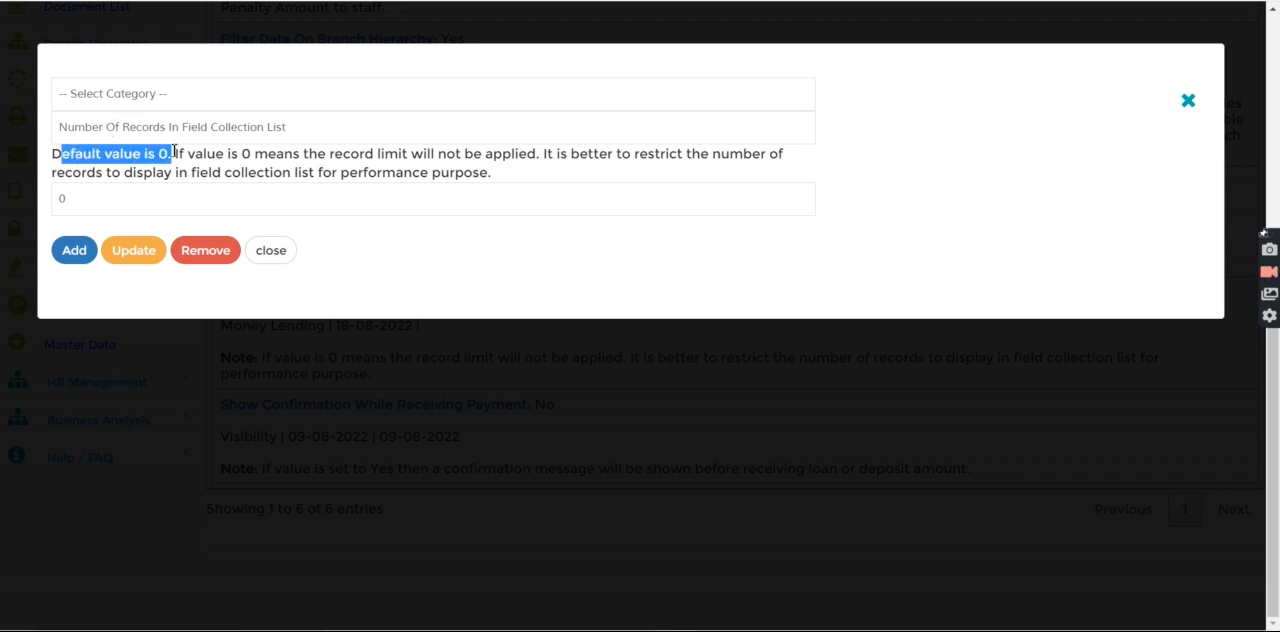
left_click(230, 158)
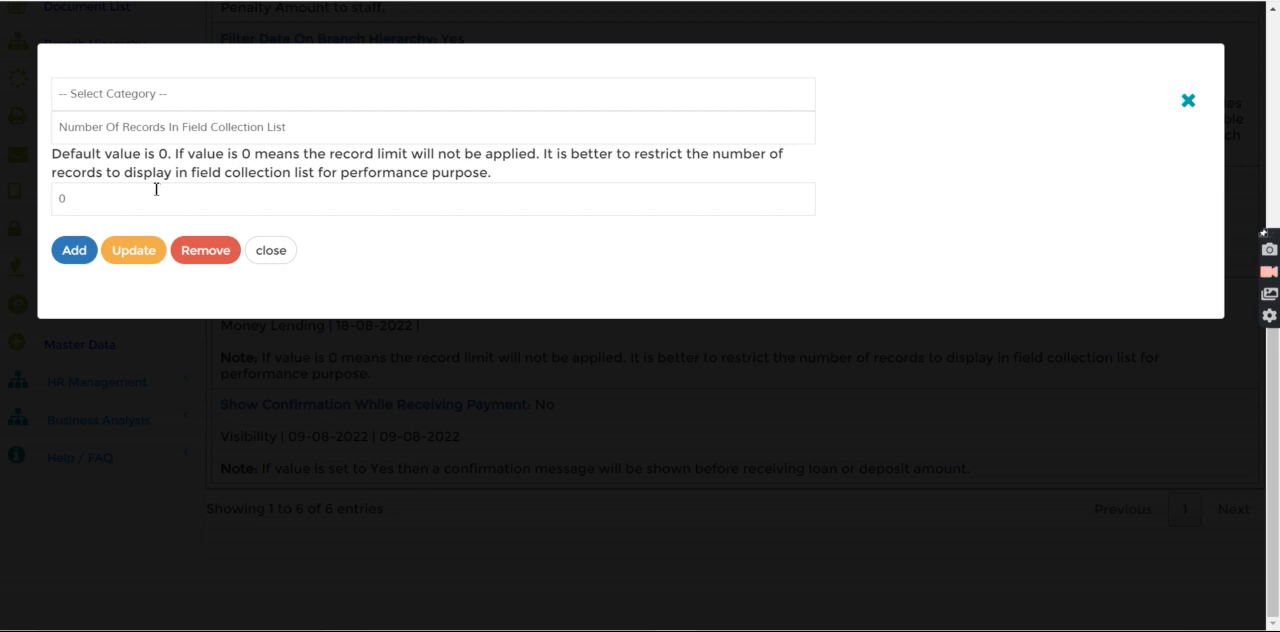
left_click_drag(251, 153, 537, 152)
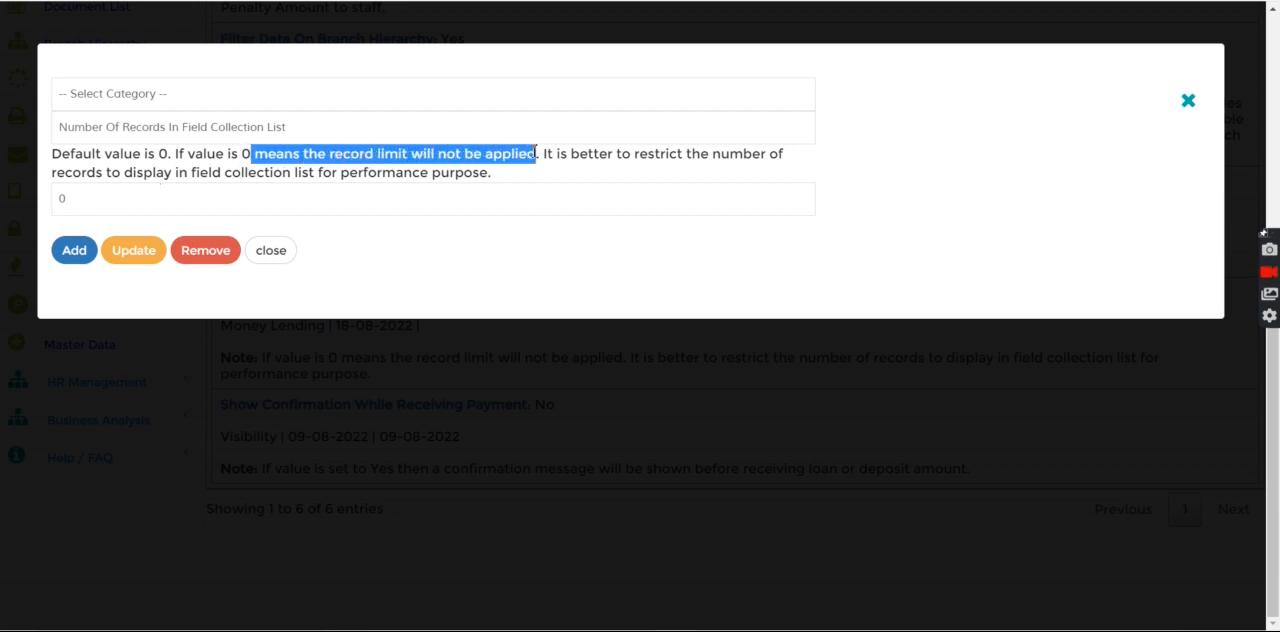
left_click(349, 158)
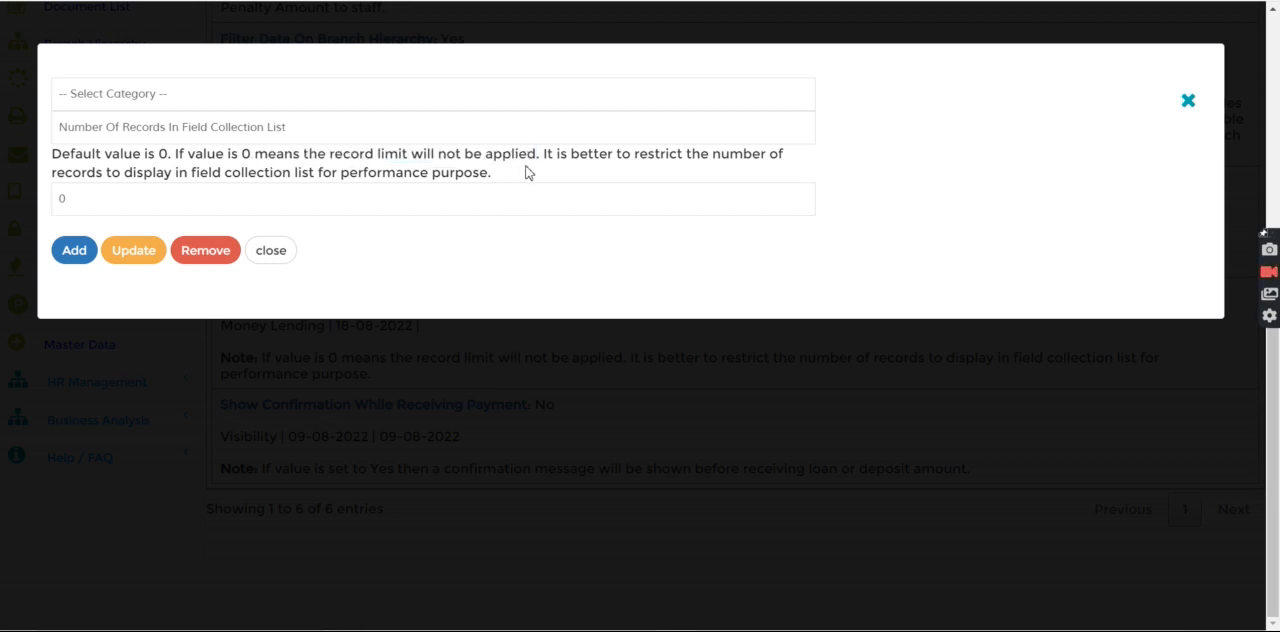
left_click(85, 193)
key("BackSpace")
type("14")
double_click(97, 197)
left_click(270, 250)
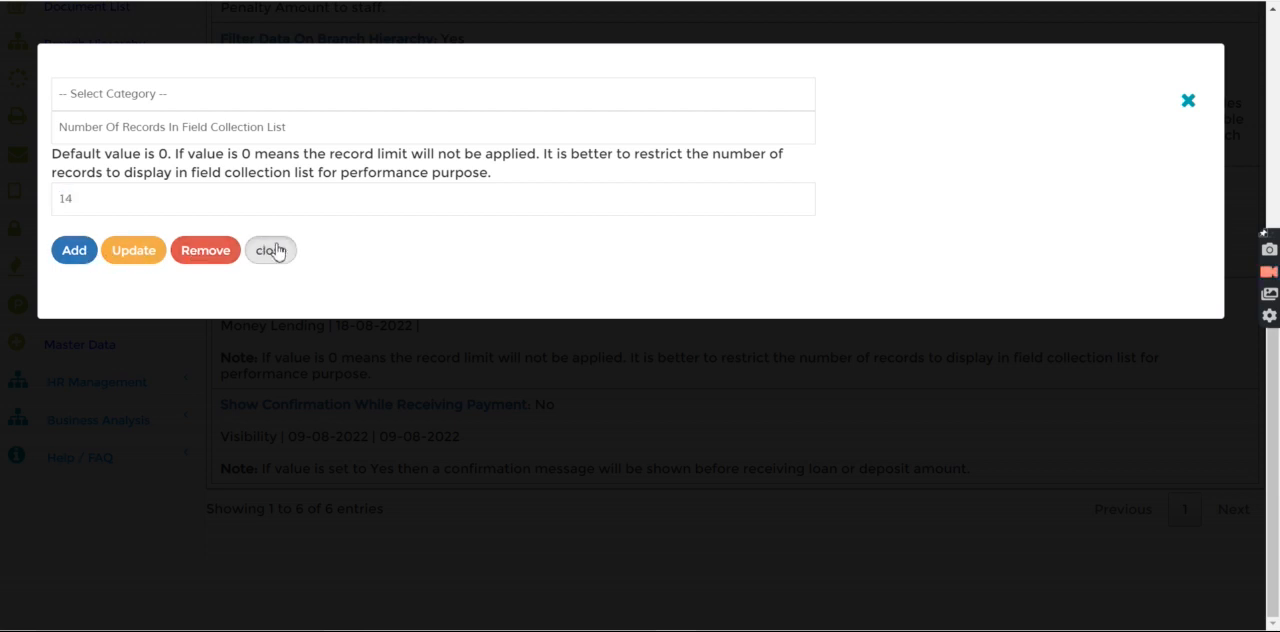
Set Number Of Records In Field Collection List to 3 and update the setting
double_click(518, 292)
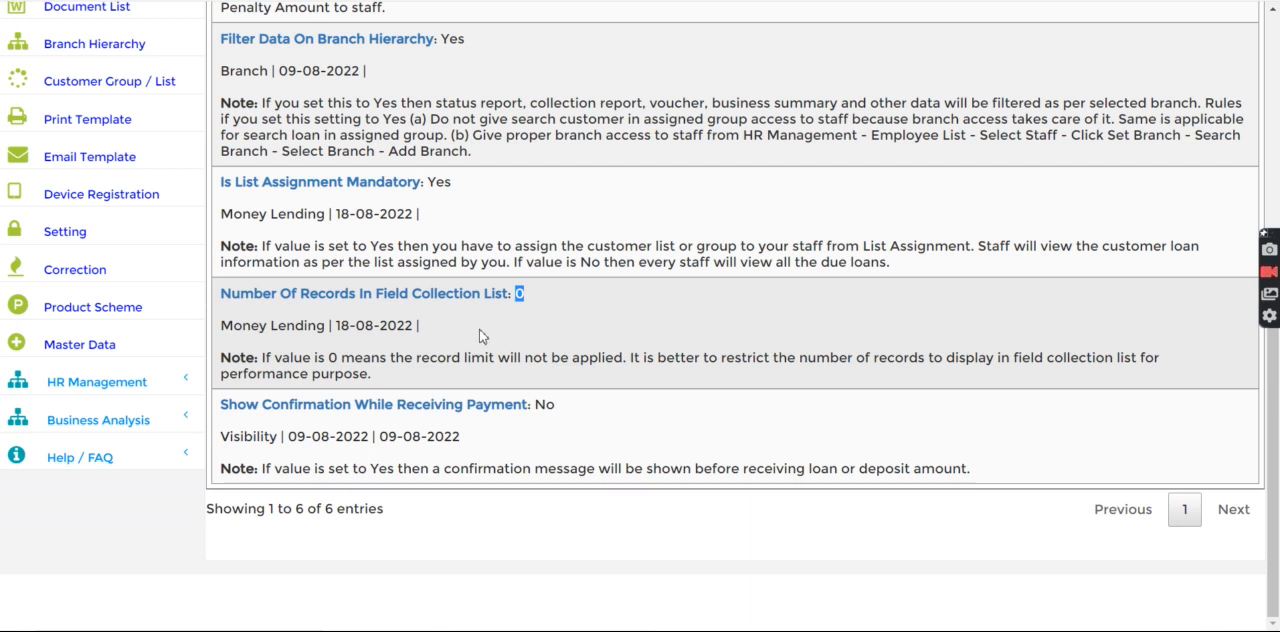
left_click(342, 298)
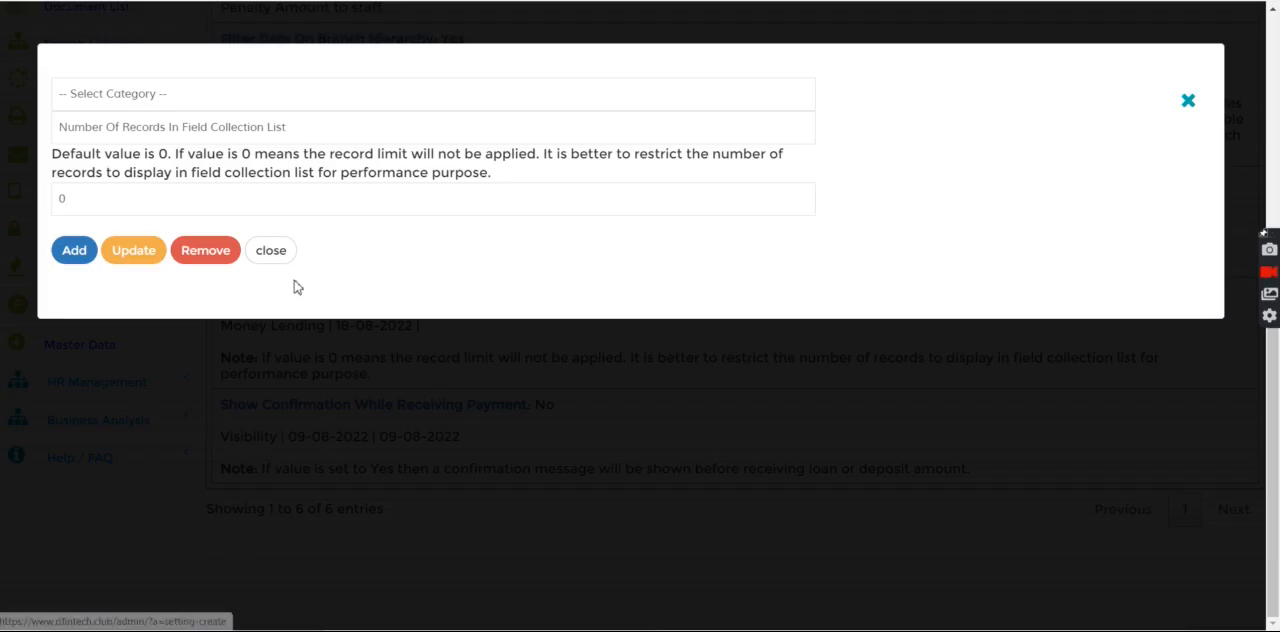
left_click(115, 188)
key("BackSpace")
type("3")
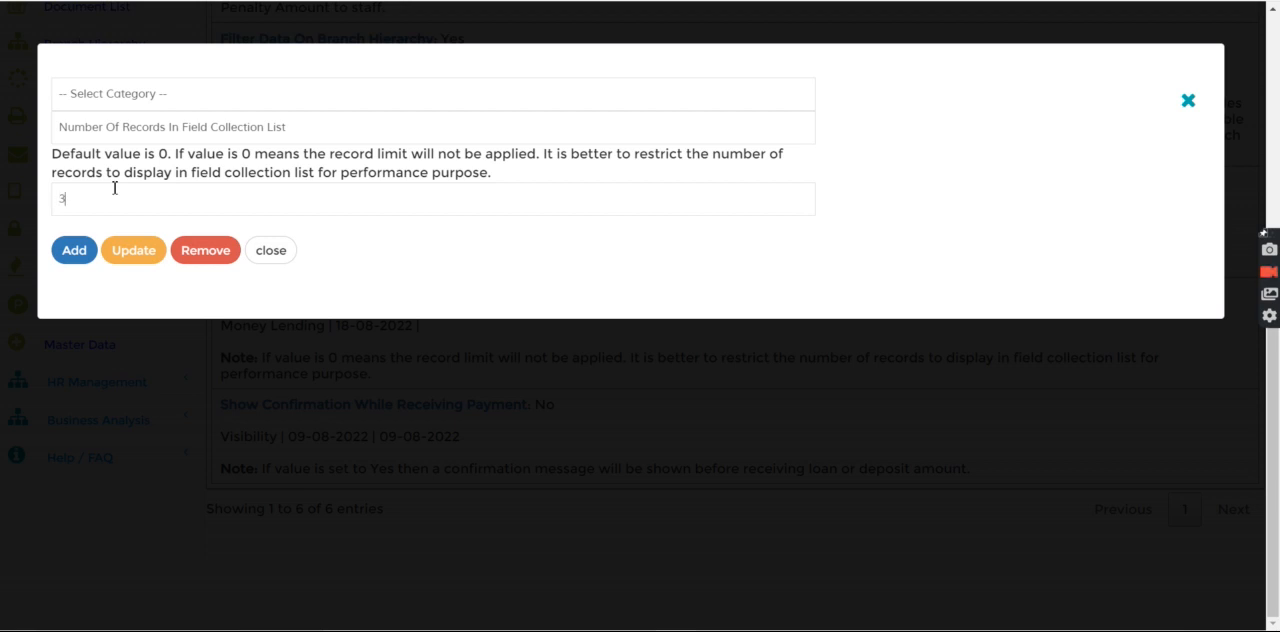
left_click(128, 266)
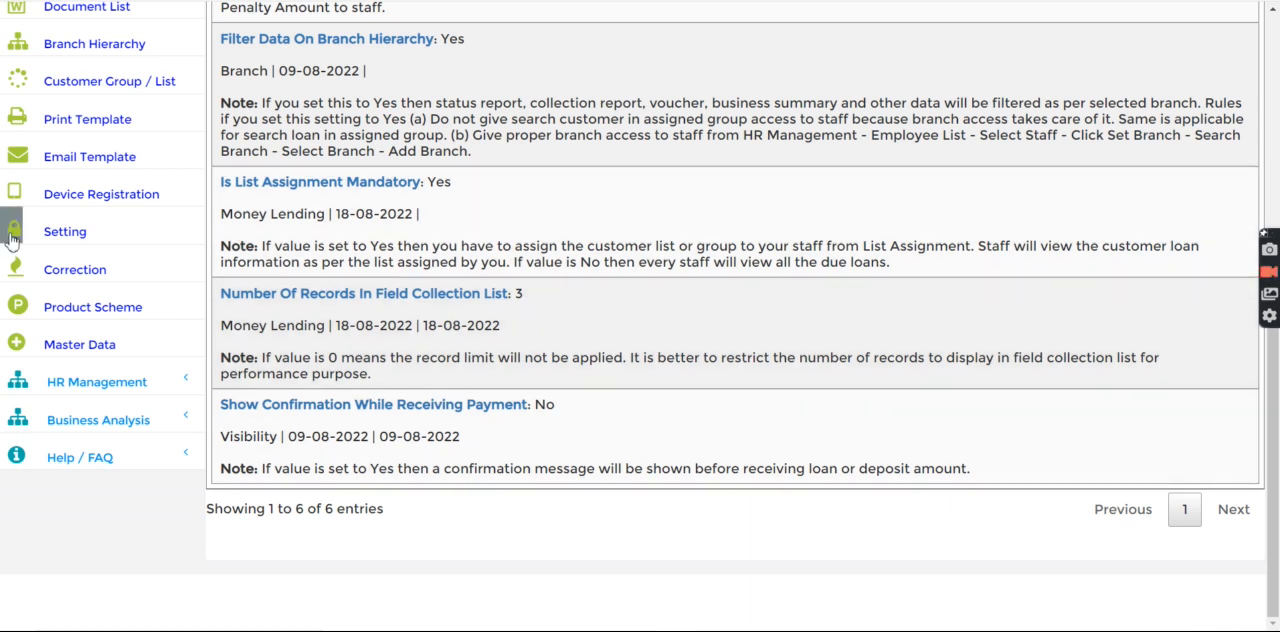
Open the HR employee list and load the Maharashtra employee's record into the entry form
scroll(1278, 44, "up", 5)
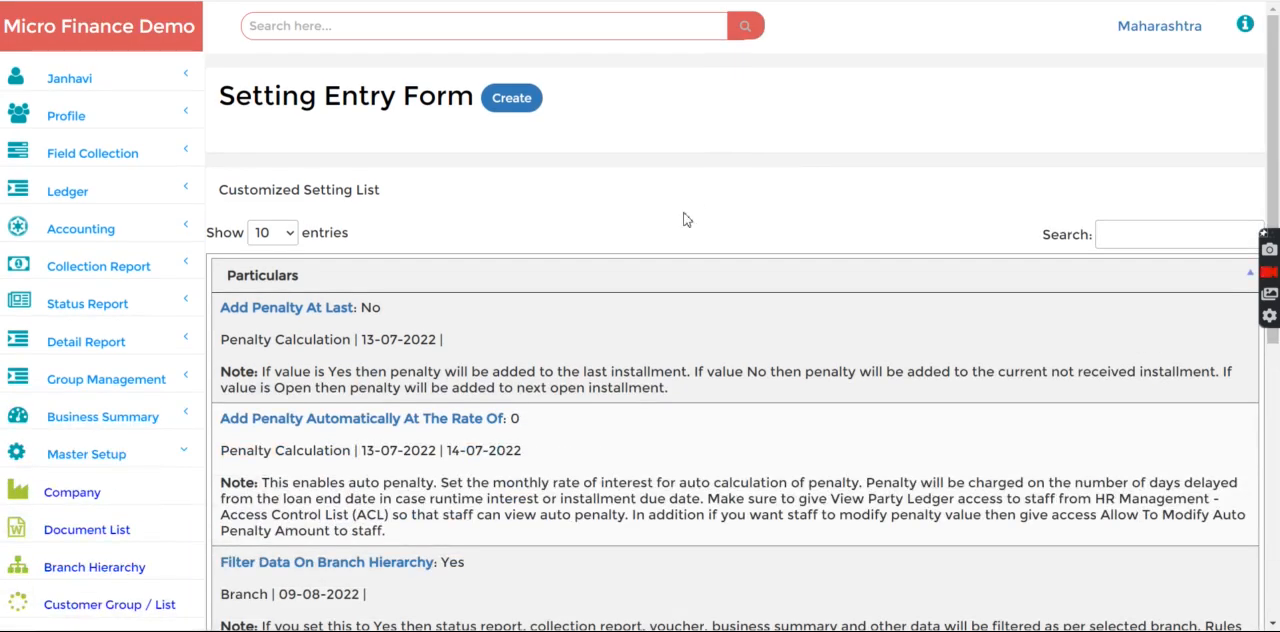
left_click(103, 453)
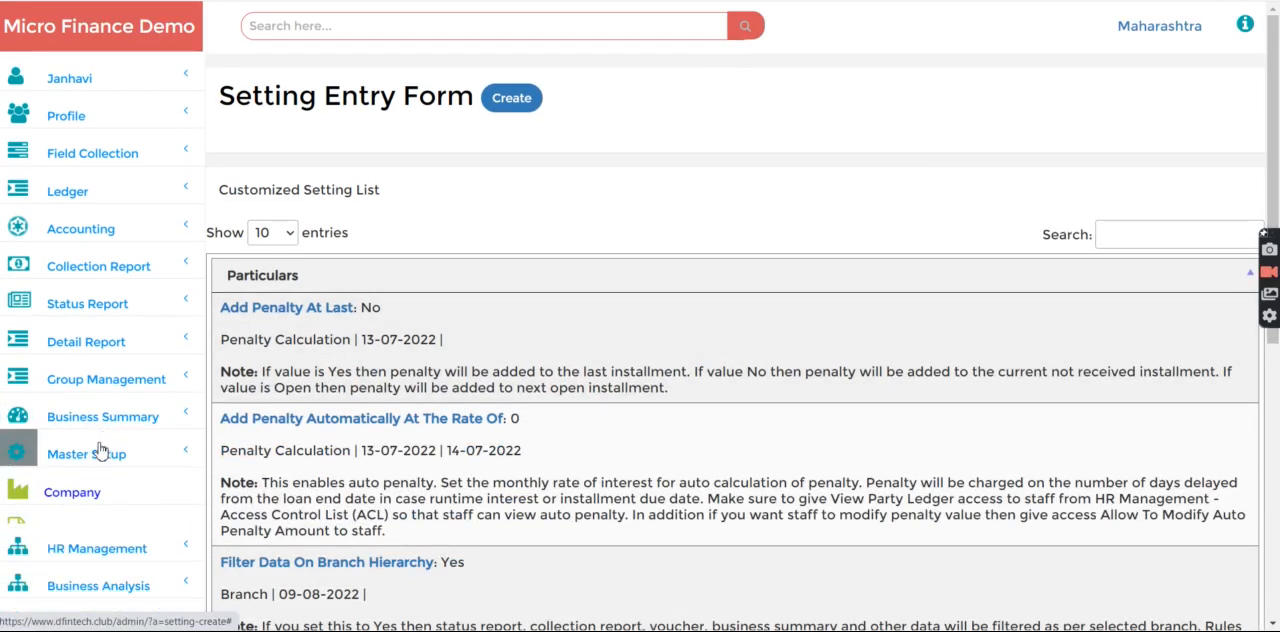
left_click(96, 484)
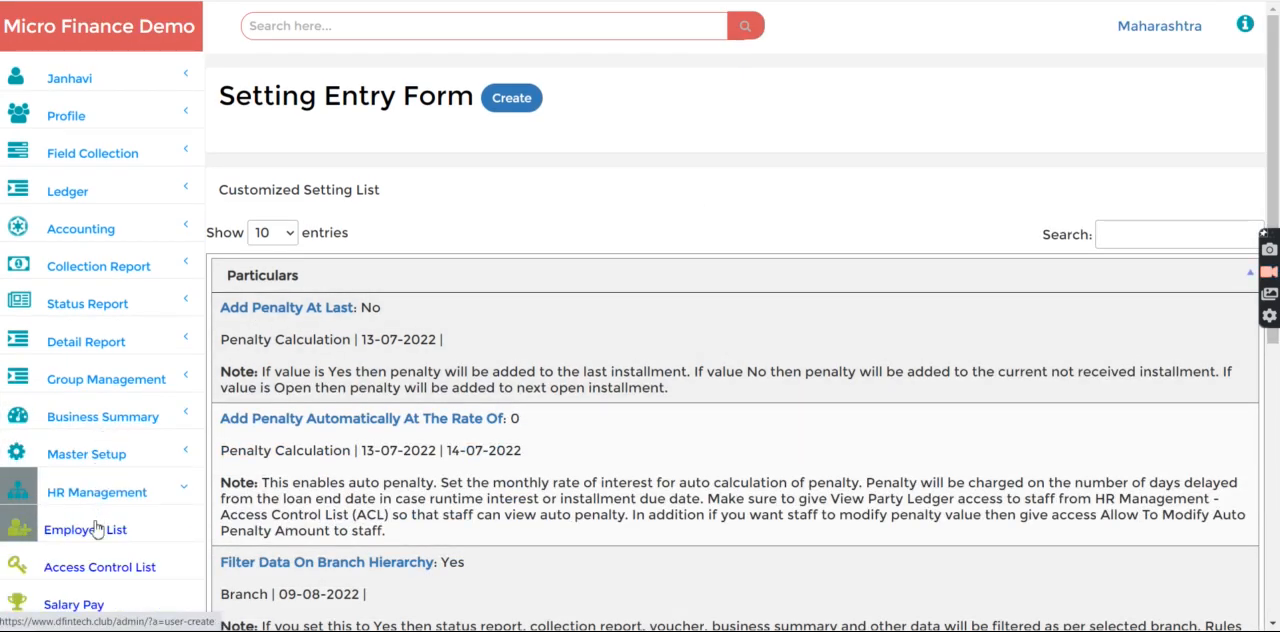
left_click(95, 604)
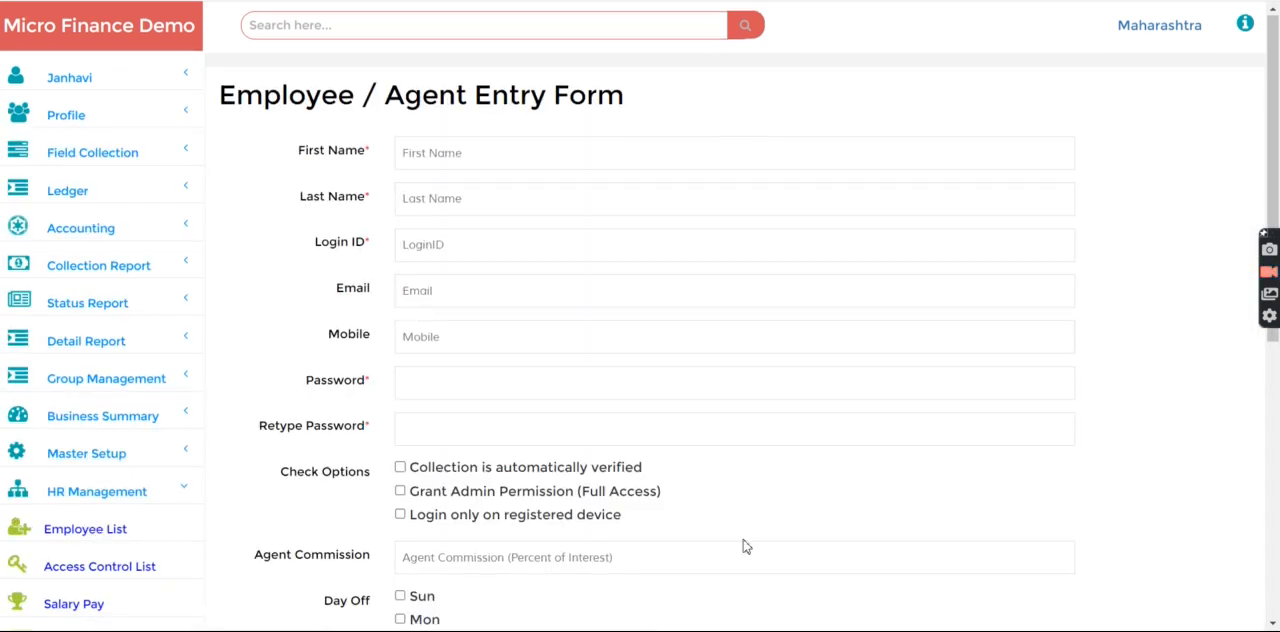
scroll(1277, 491, "down", 5)
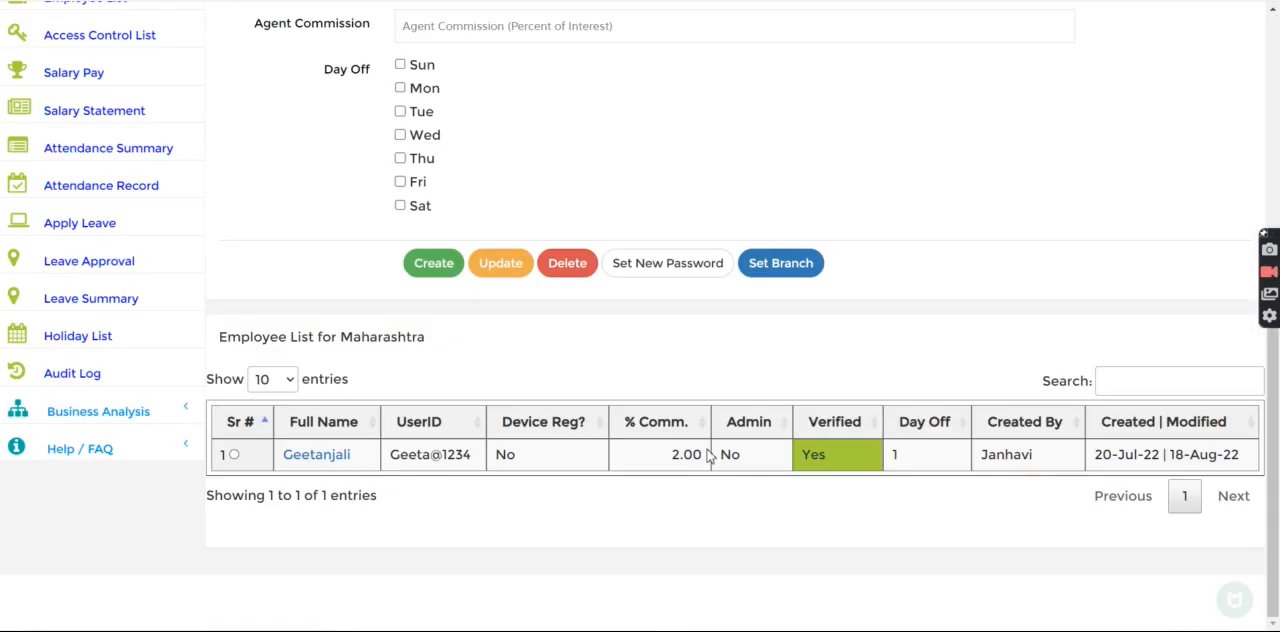
left_click(238, 457)
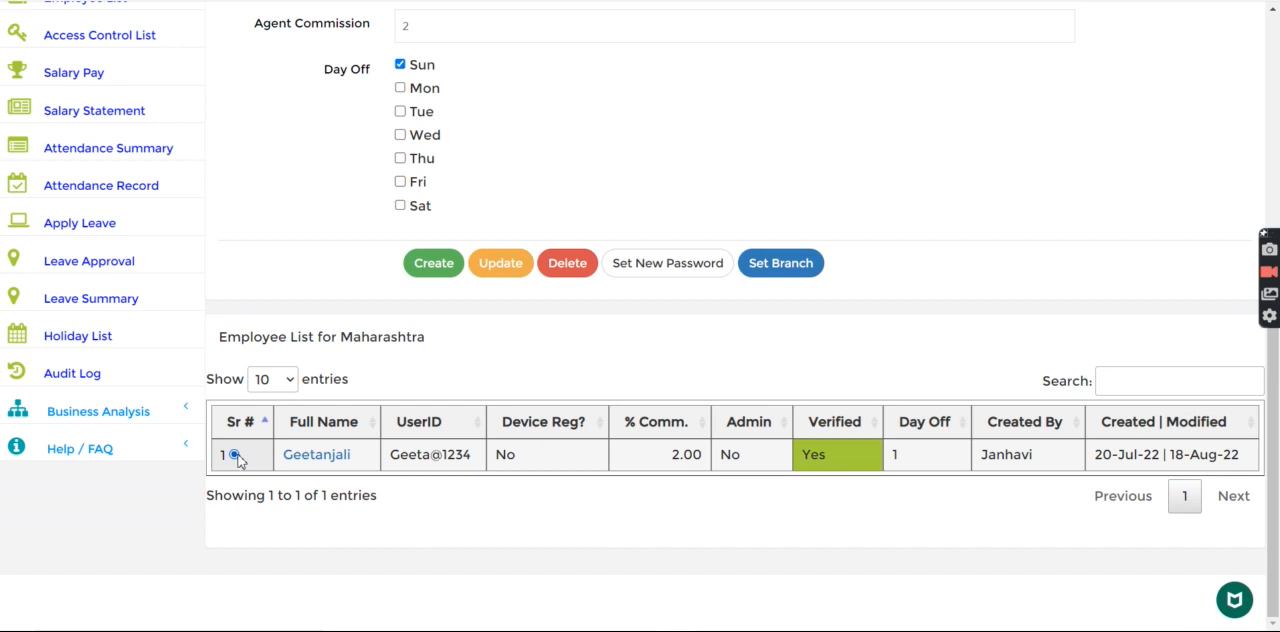
Enter and retype a new password for the selected employee, and try to reset the account password
scroll(866, 240, "up", 5)
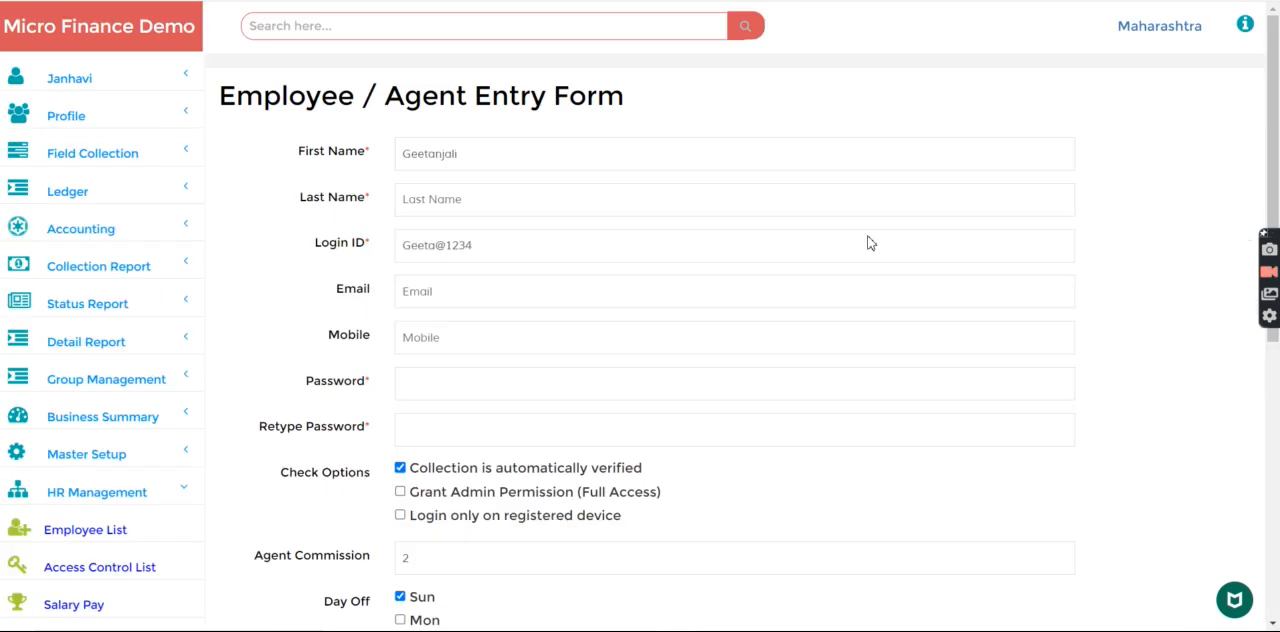
left_click(419, 382)
type("••")
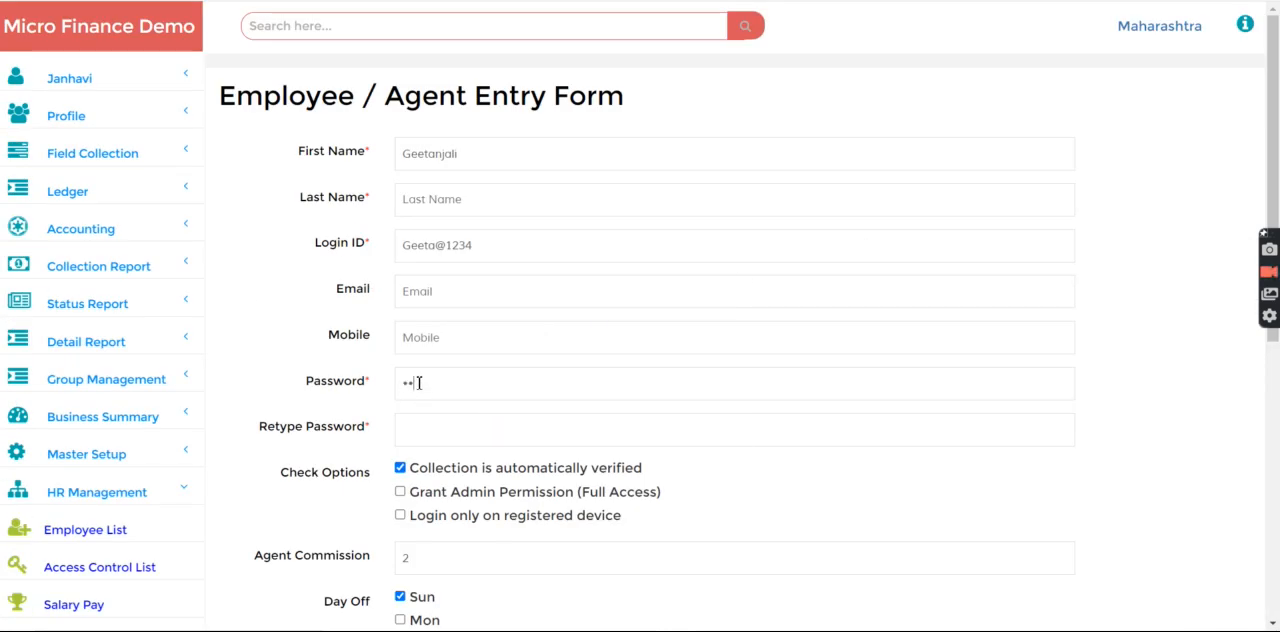
left_click(424, 428)
type("•••")
scroll(1156, 487, "down", 5)
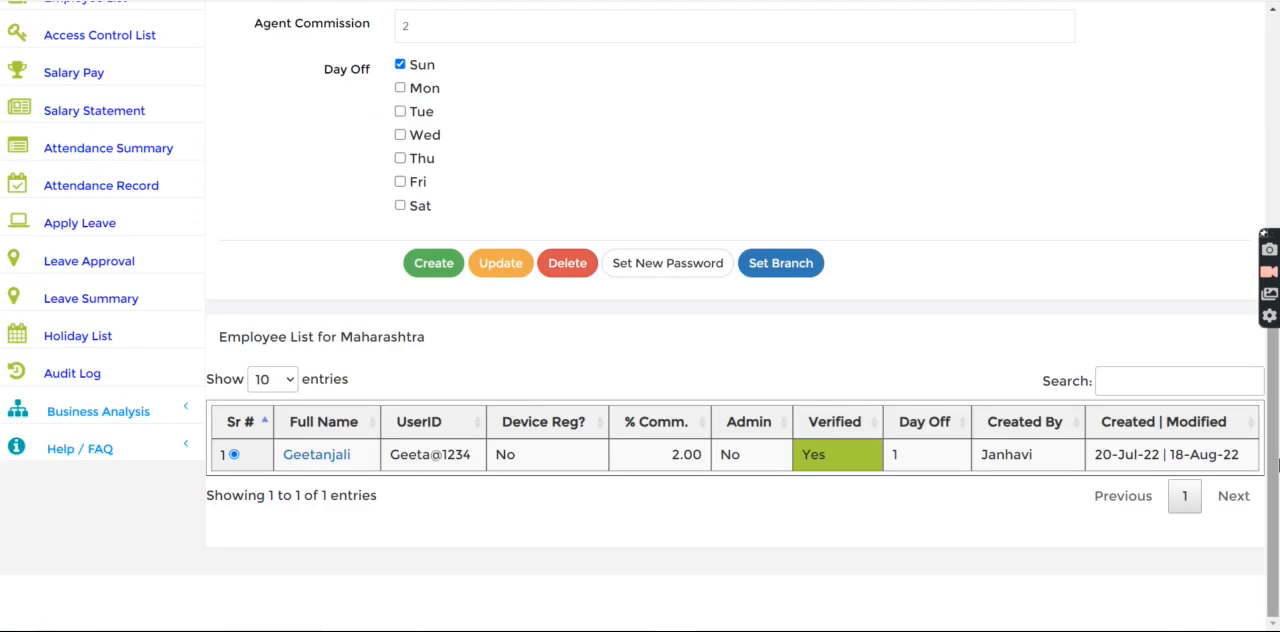
left_click(650, 268)
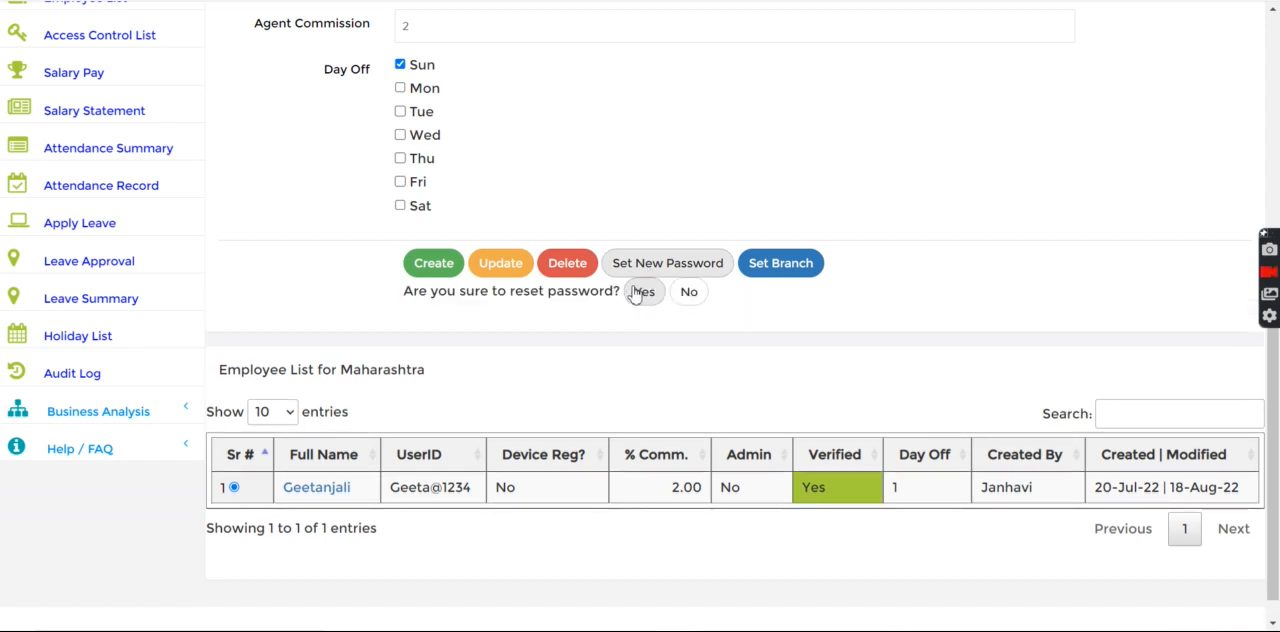
left_click(645, 294)
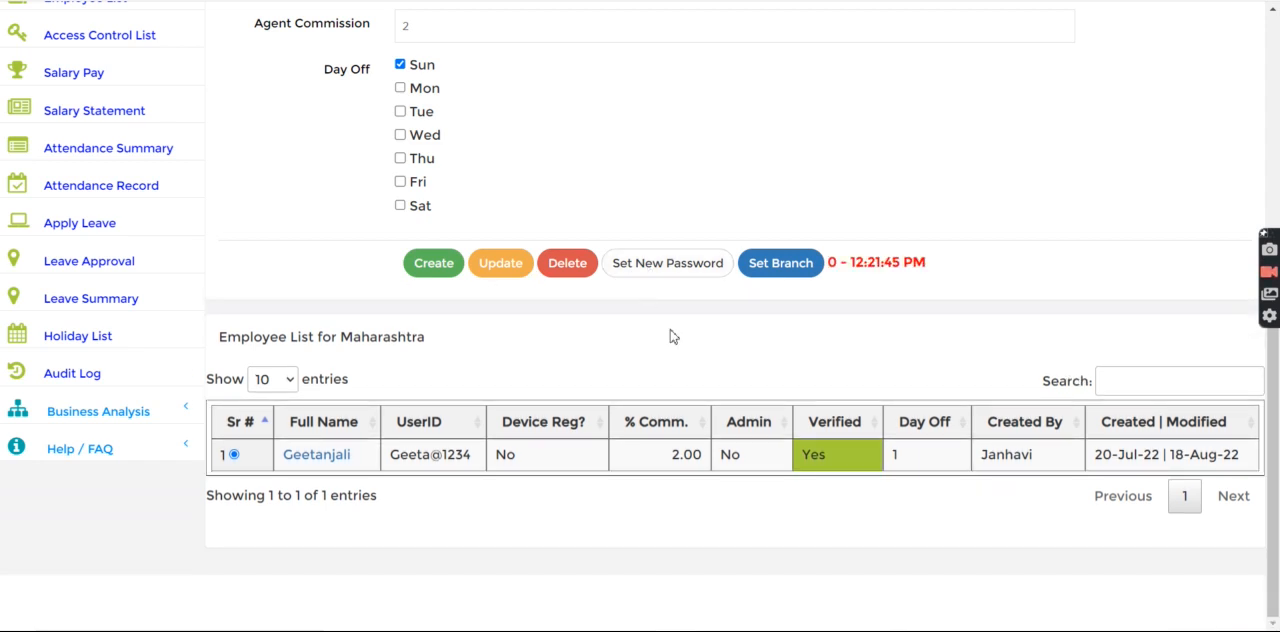
Check both password fields of the employee form and submit the password reset again
scroll(1000, 250, "up", 5)
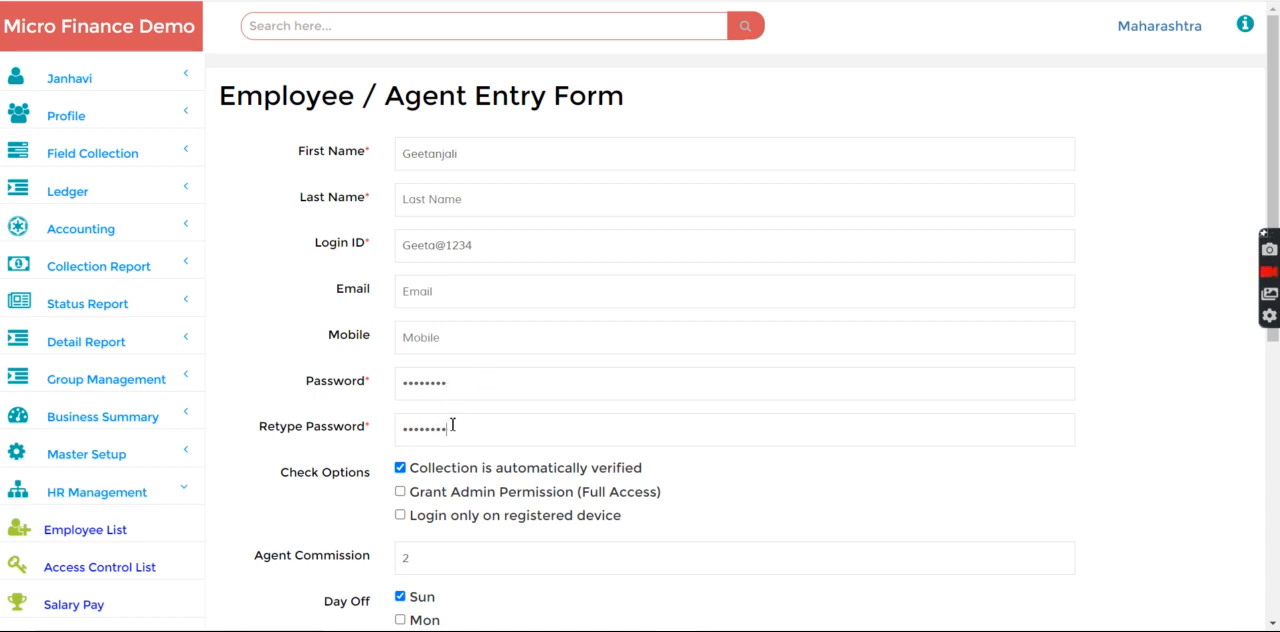
scroll(1278, 519, "down", 5)
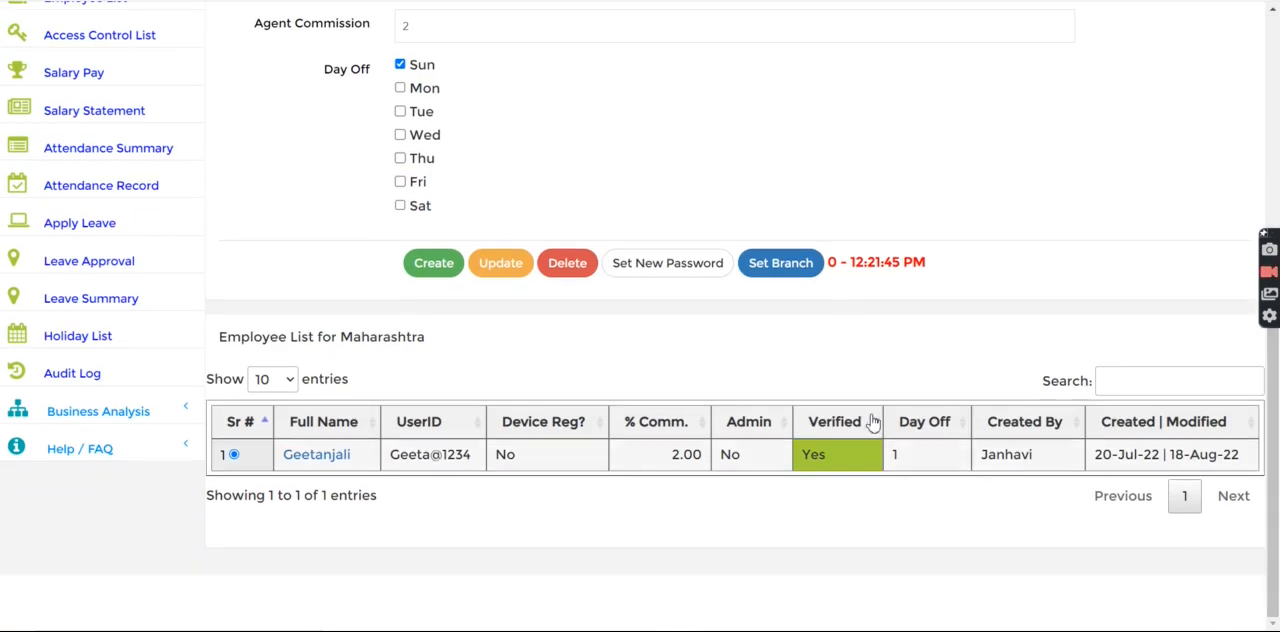
left_click(680, 267)
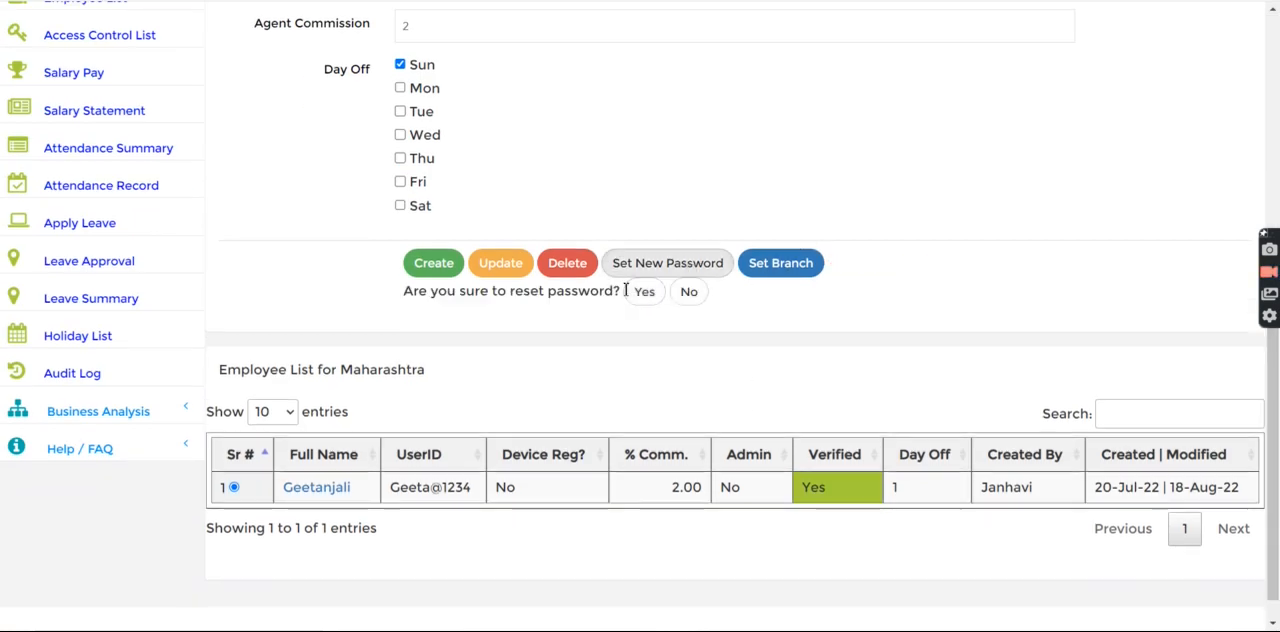
left_click(644, 293)
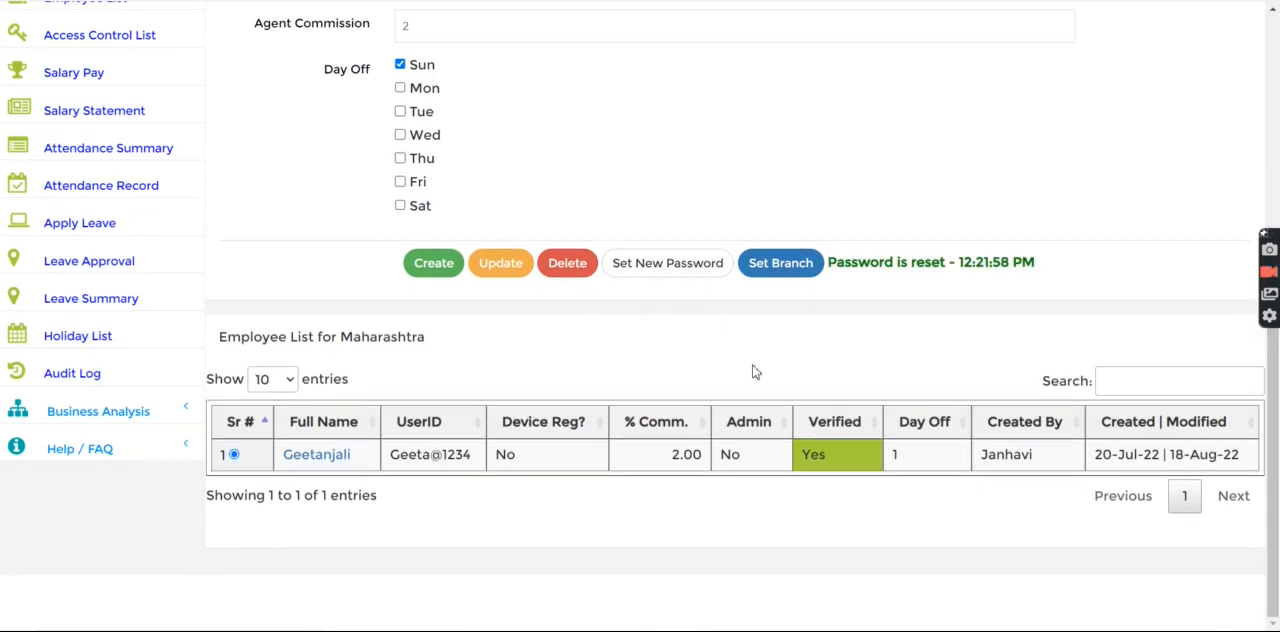
Switch to the second browser window and log in to D FinTech Club with the employee's login ID and account password
left_click_drag(482, 452, 392, 453)
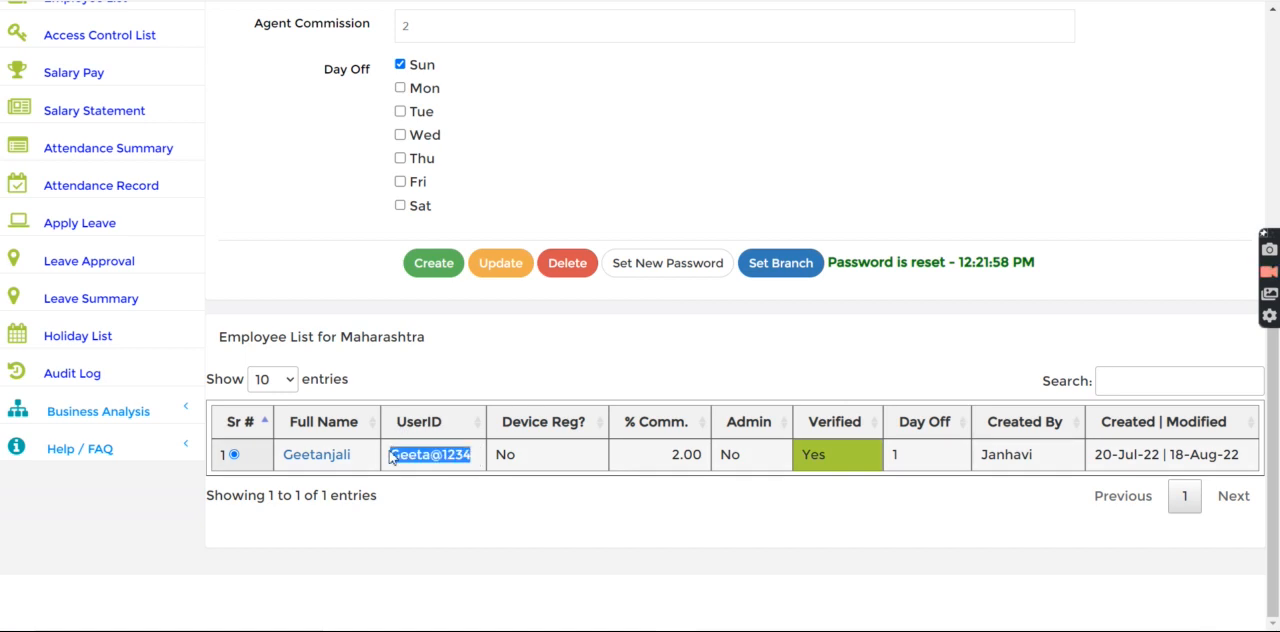
key("alt+Tab")
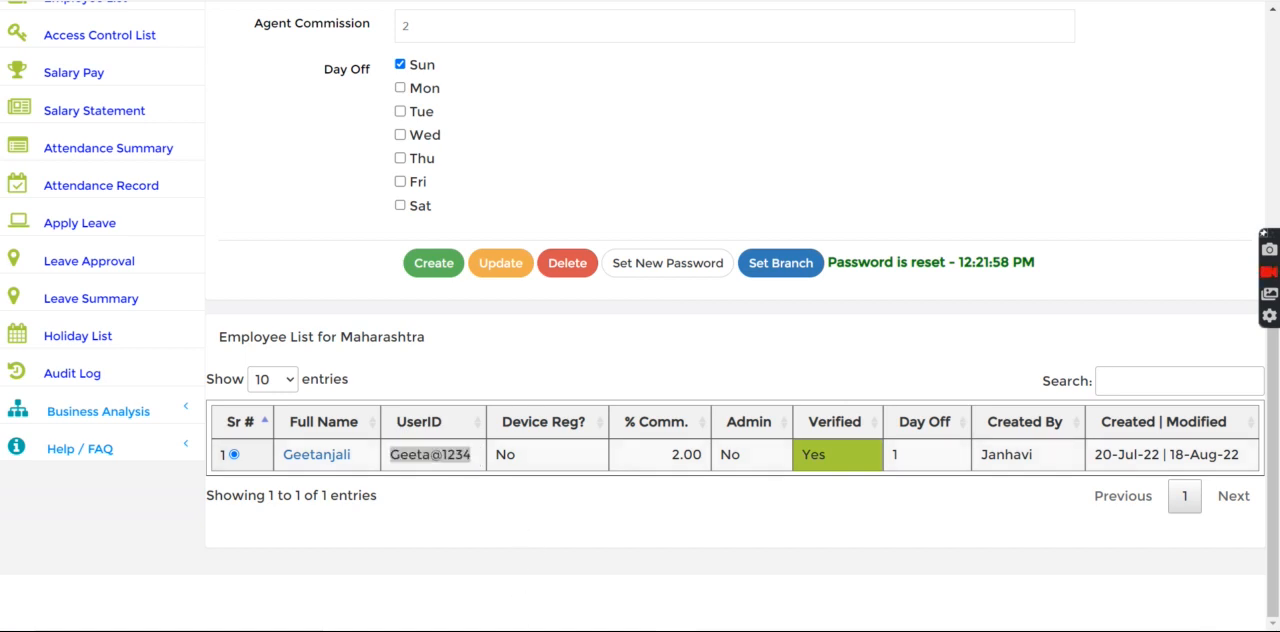
key("alt+Tab")
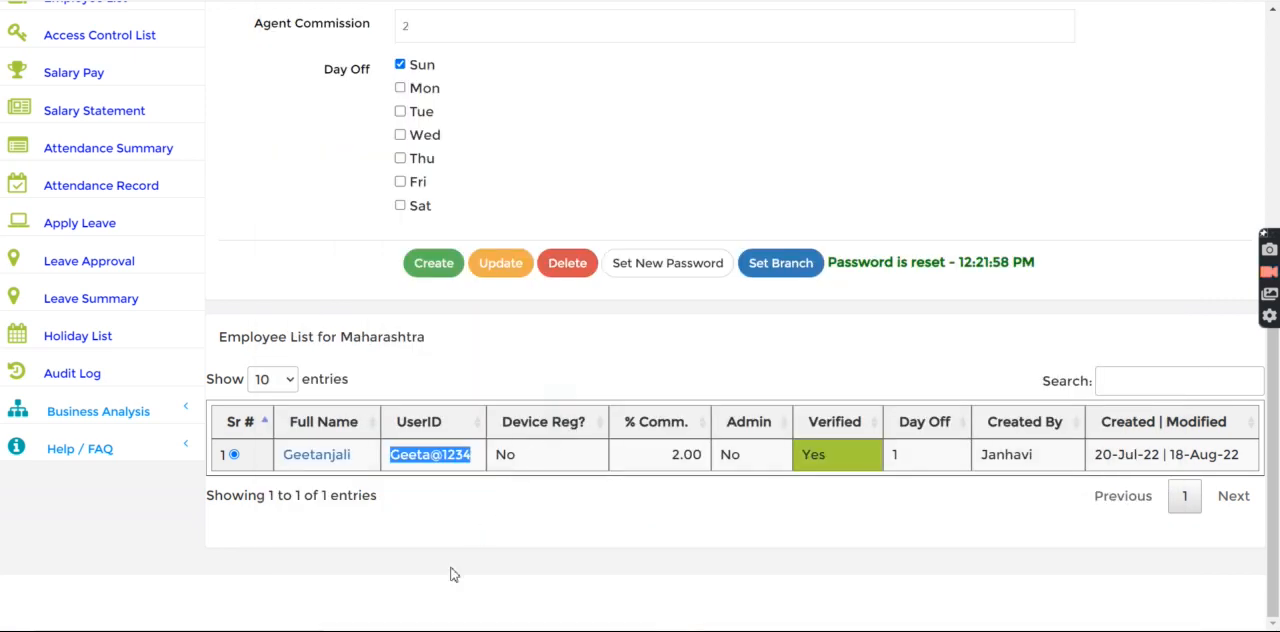
key("alt+Tab")
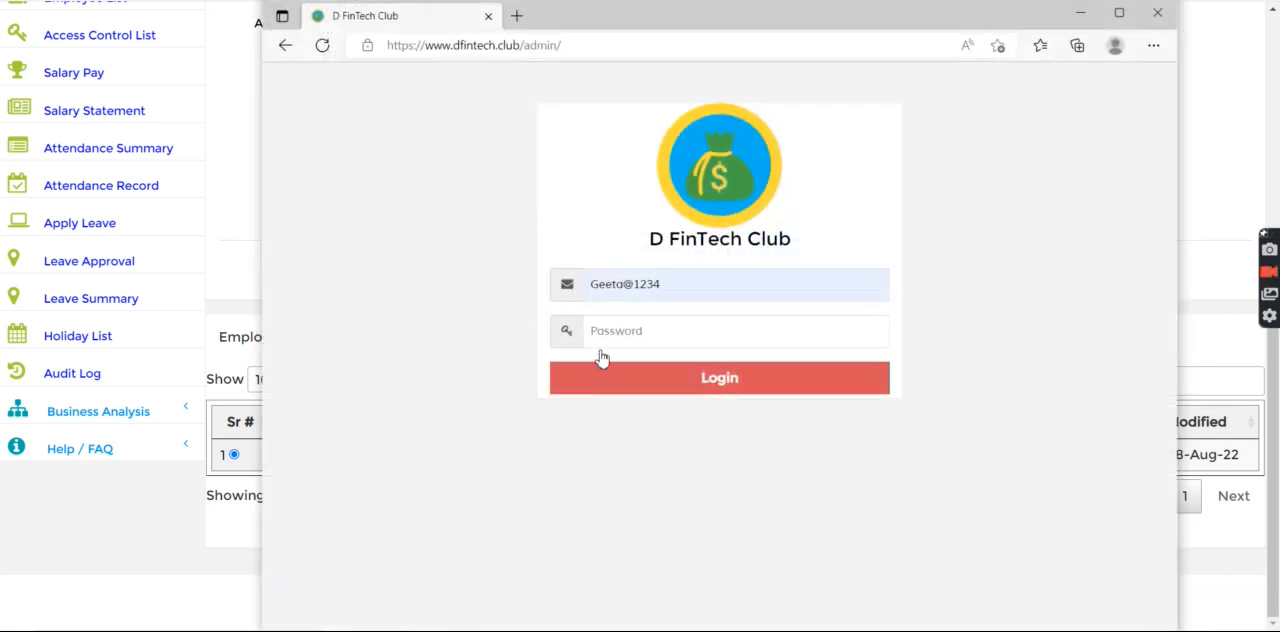
key("alt+Tab")
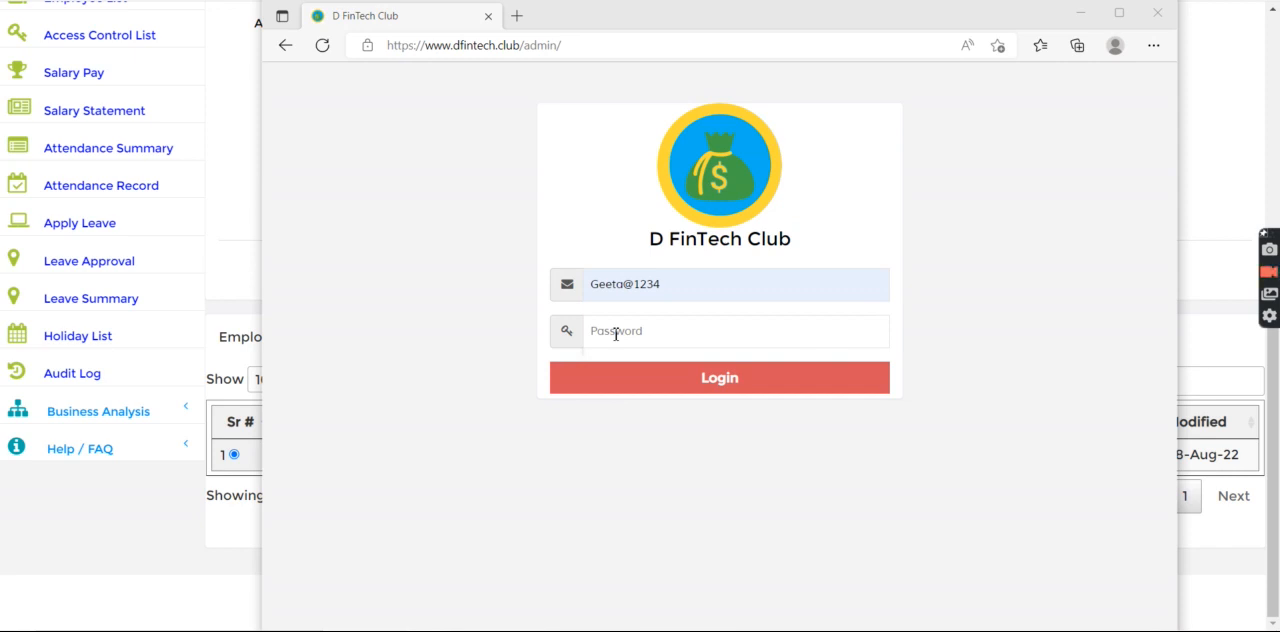
left_click(618, 336)
key("ctrl+v")
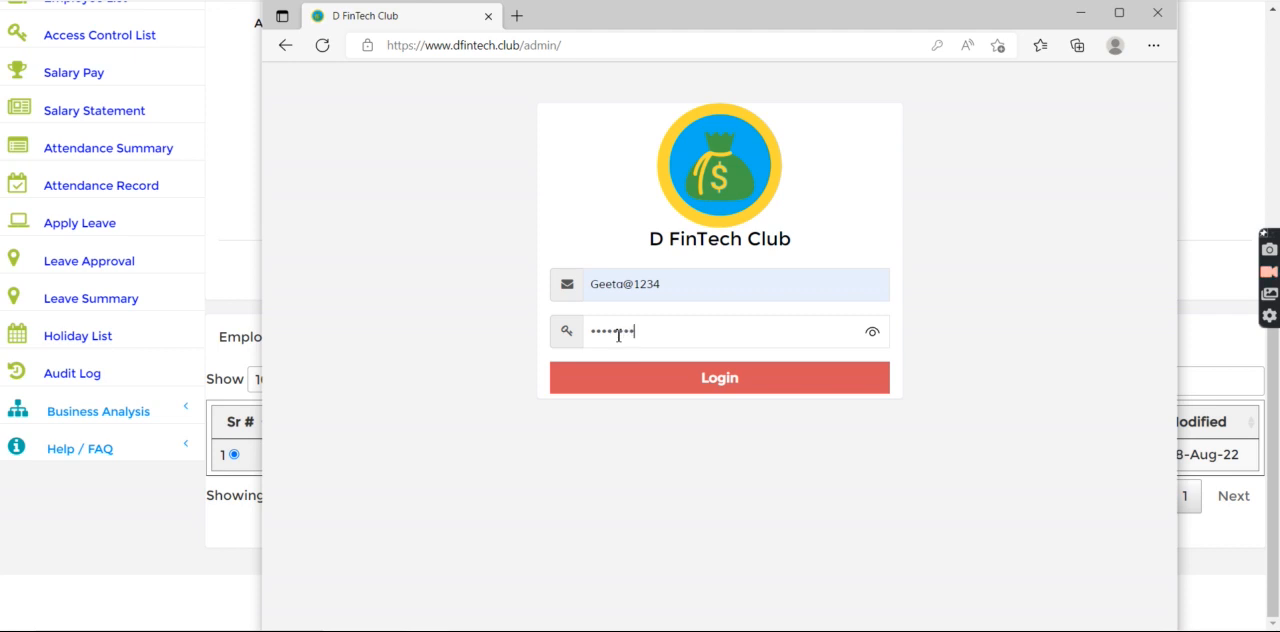
left_click(646, 390)
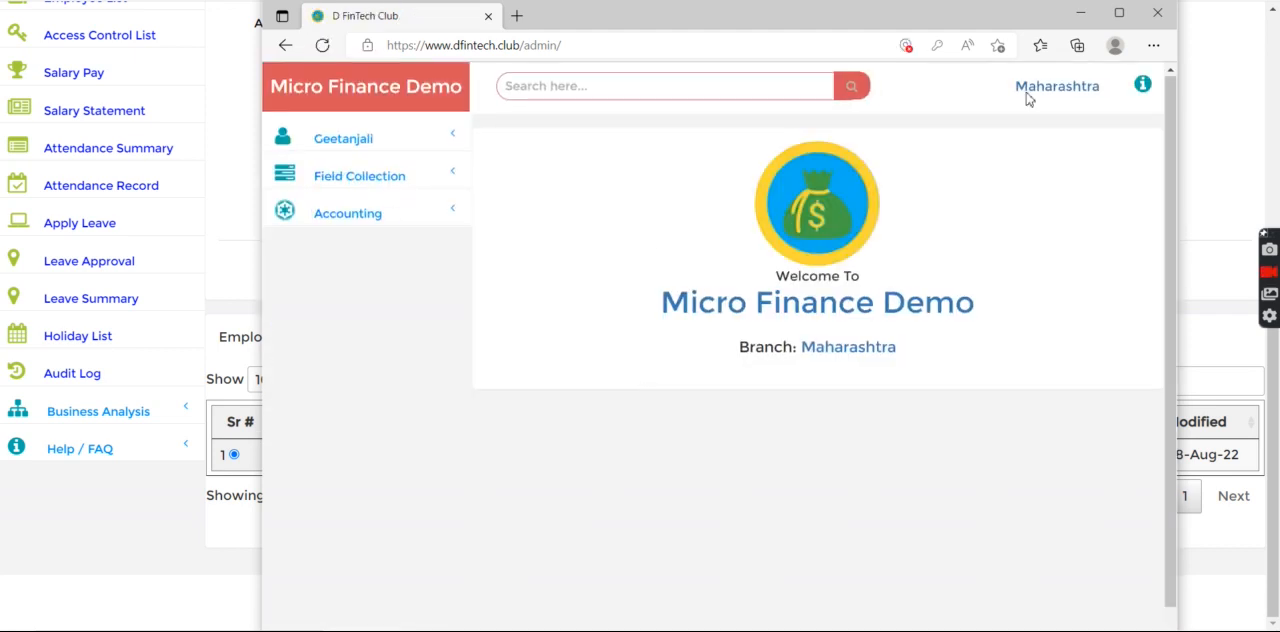
Maximize the employee's browser window, open the Loan Collection List and check the number of loans shown
left_click(1120, 14)
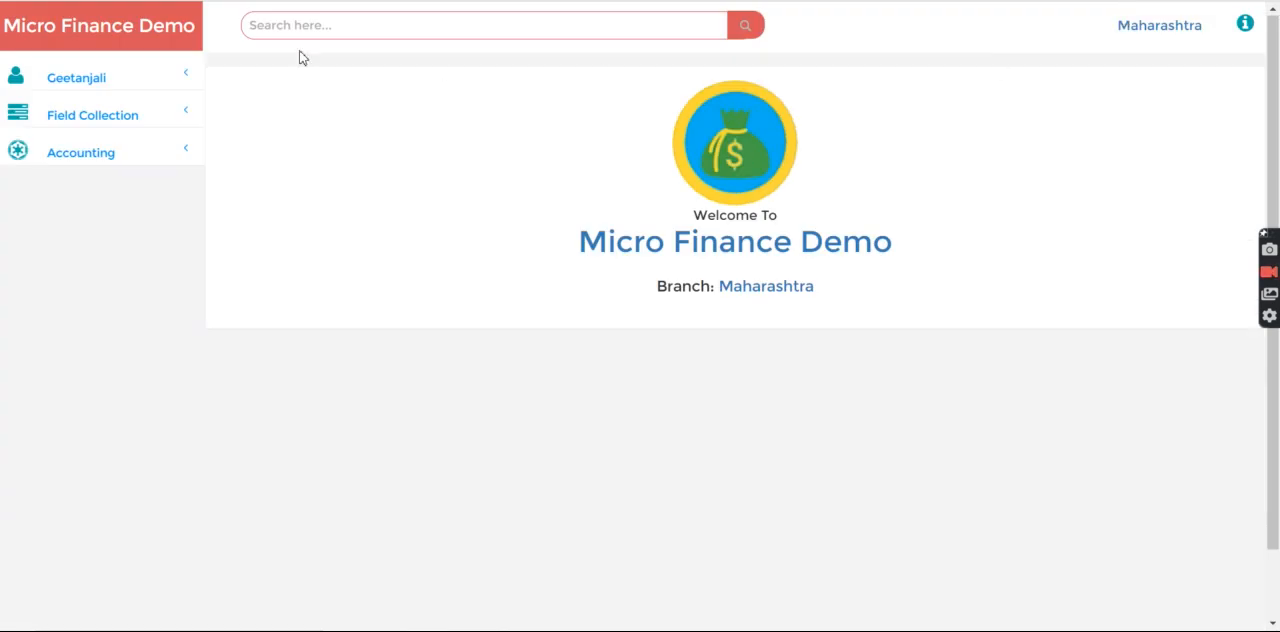
left_click(87, 120)
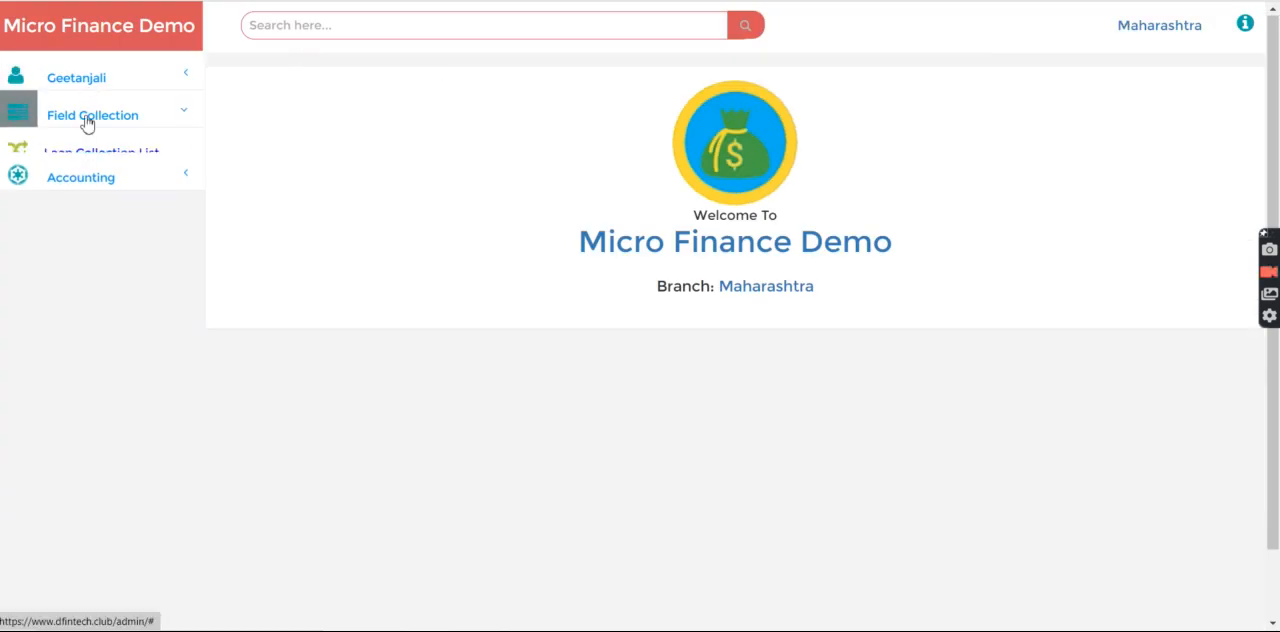
left_click(92, 148)
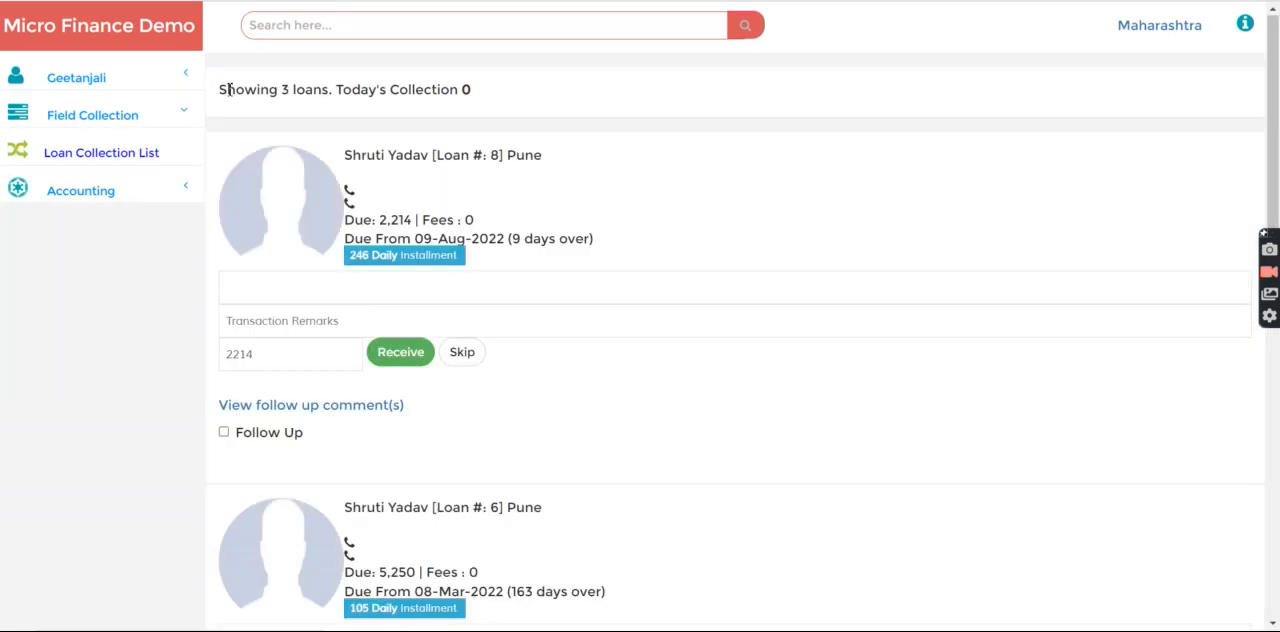
left_click_drag(227, 89, 514, 97)
left_click(220, 98)
left_click_drag(220, 98, 503, 100)
left_click_drag(299, 94, 489, 79)
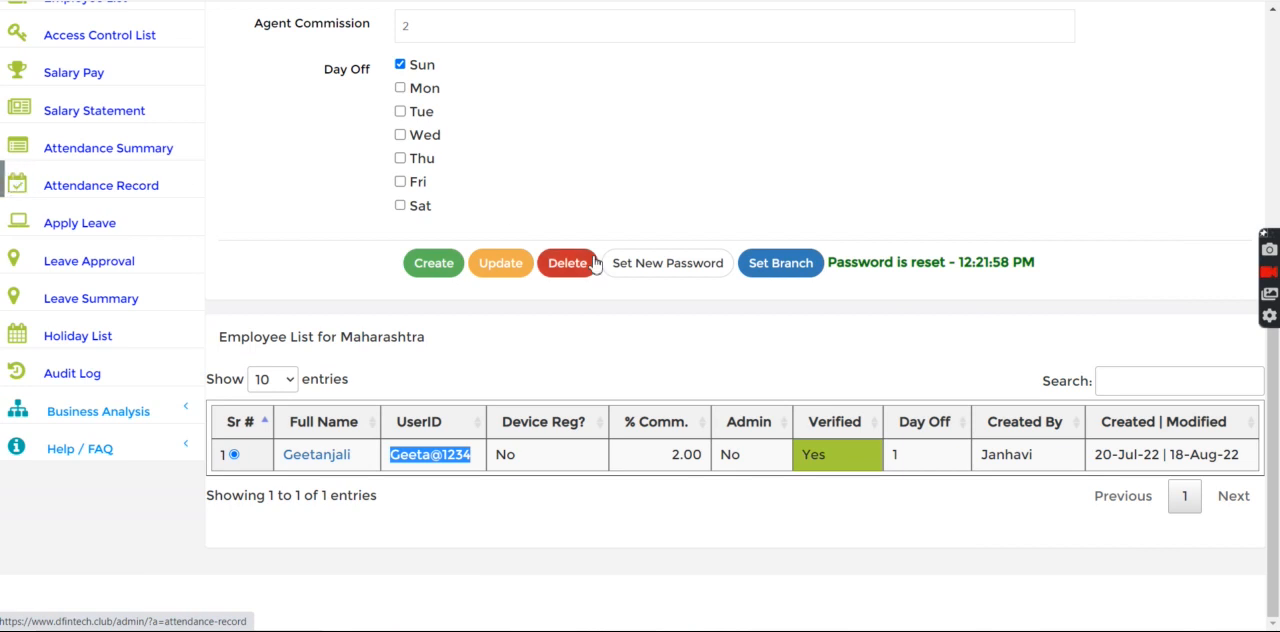
Switch back to the admin session and open the customized setting list of the master setup
left_click_drag(1274, 366, 1279, 152)
scroll(540, 286, "up", 2)
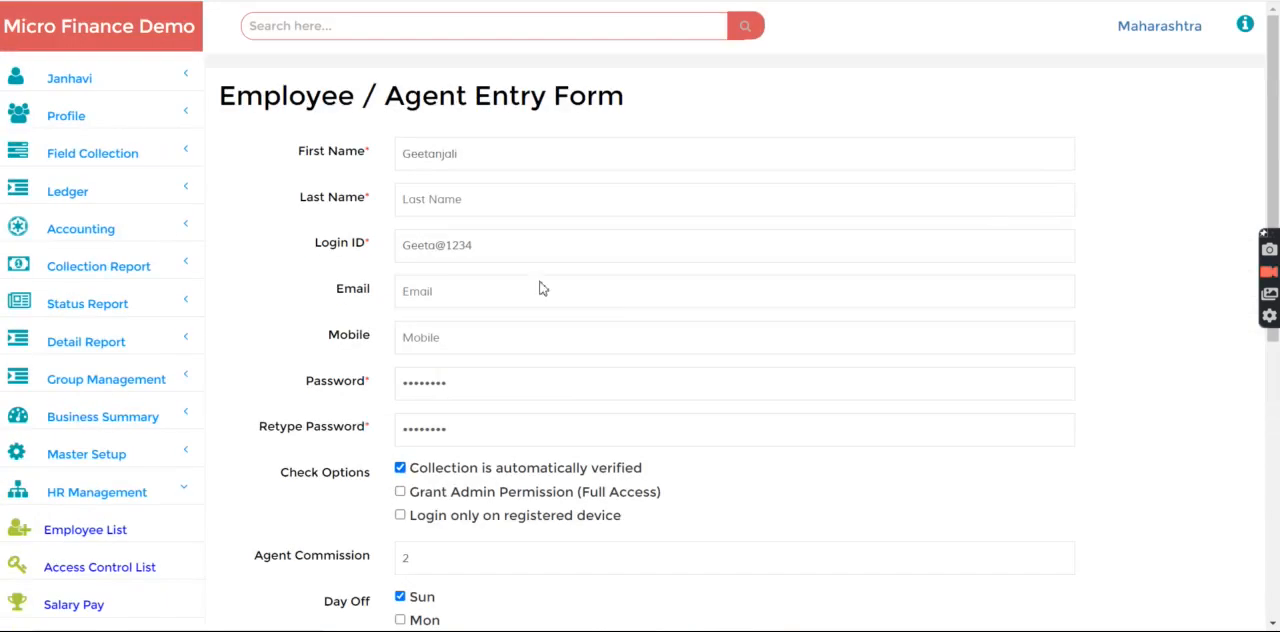
left_click(83, 441)
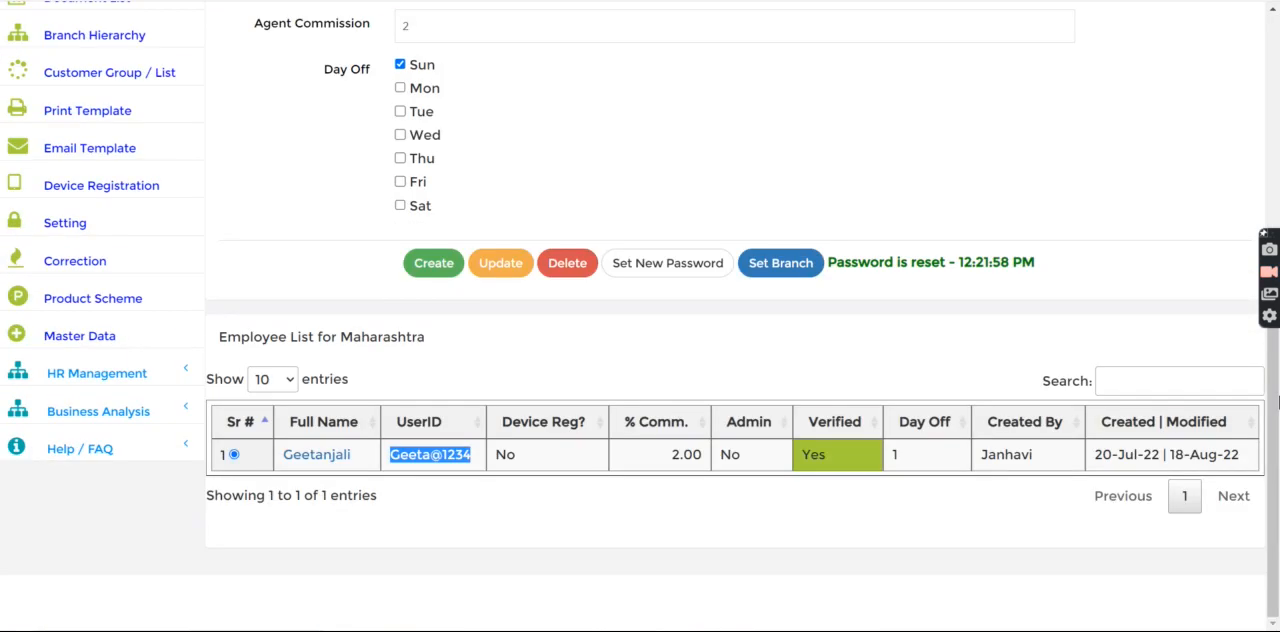
left_click(123, 227)
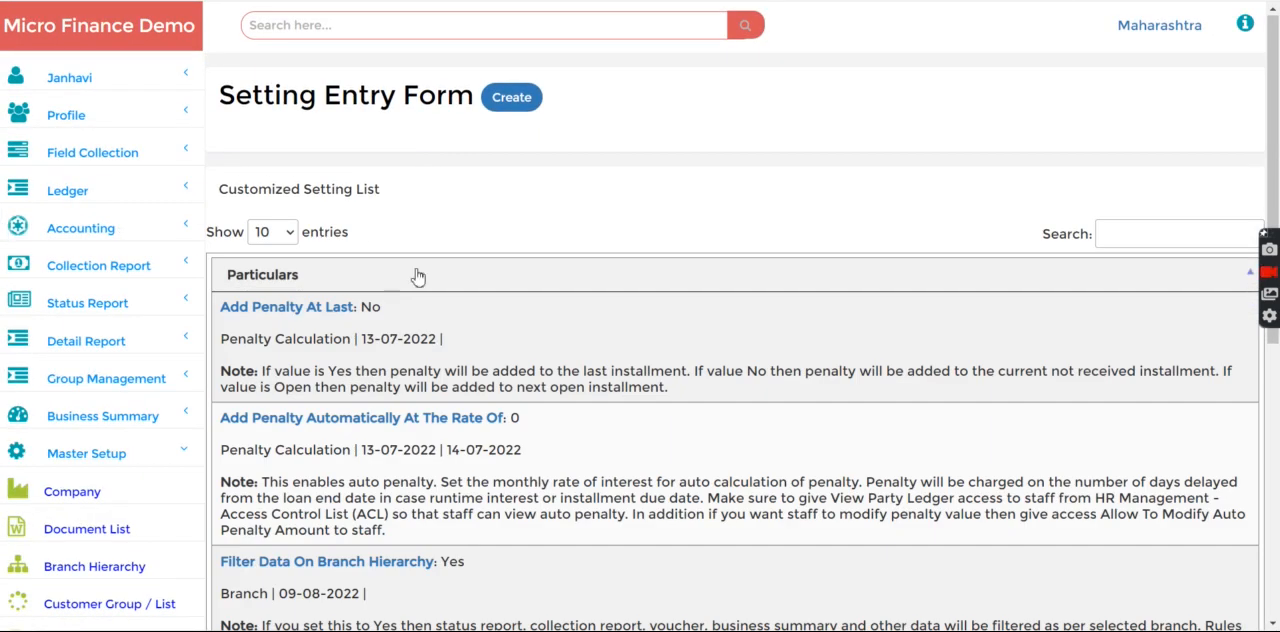
Set Number Of Records In Field Collection List to 0, save the update and close the setting dialog
scroll(931, 506, "down", 5)
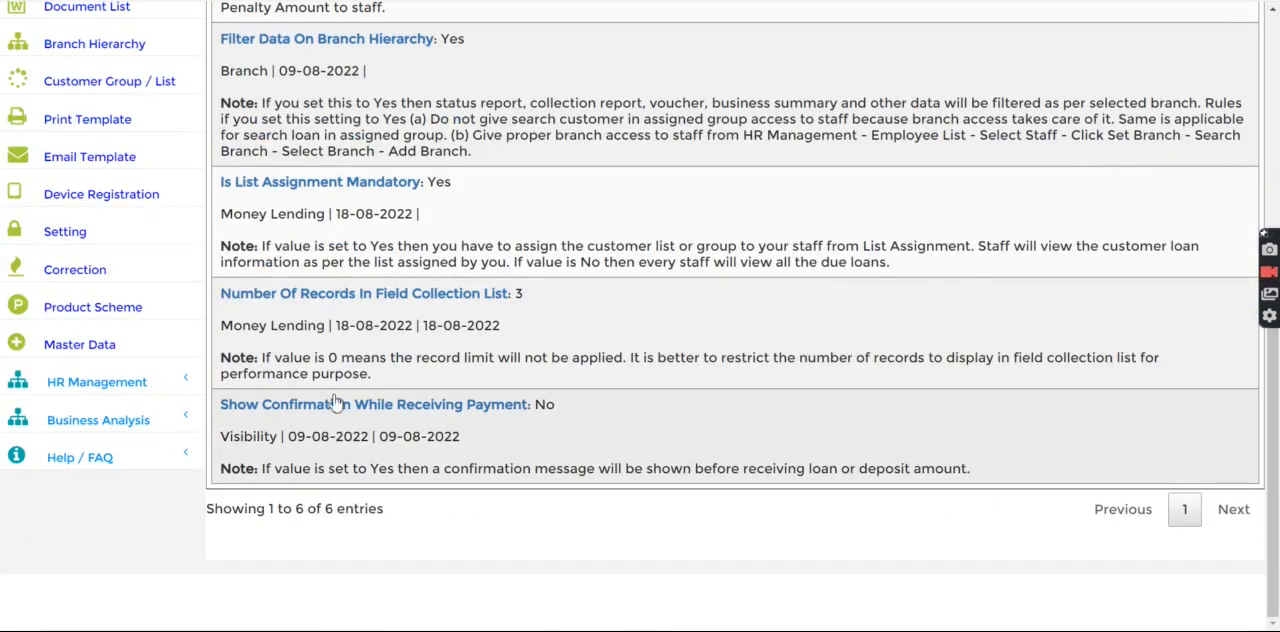
left_click(343, 294)
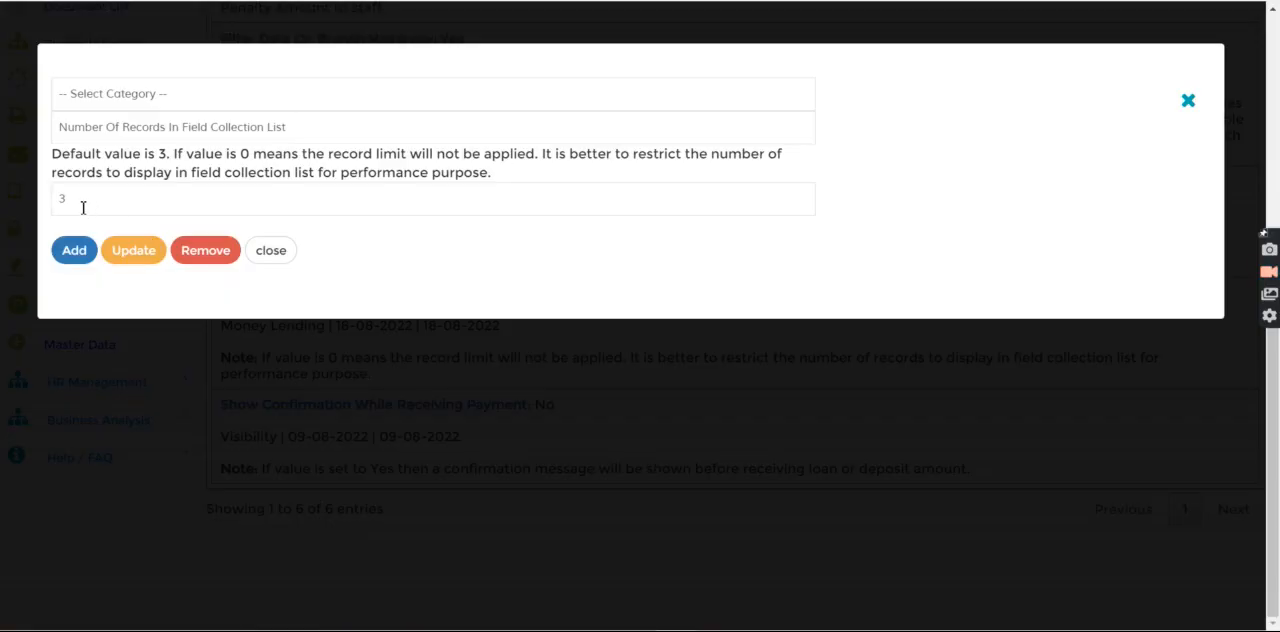
type("0")
left_click(139, 254)
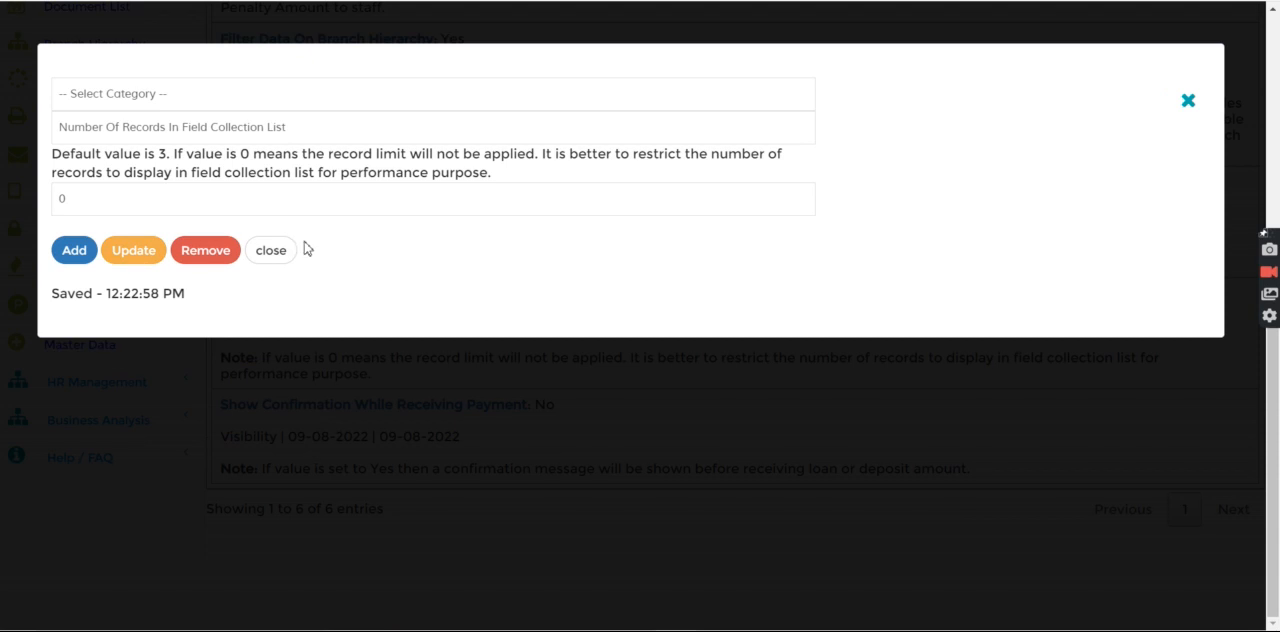
left_click(271, 250)
scroll(807, 363, "up", 5)
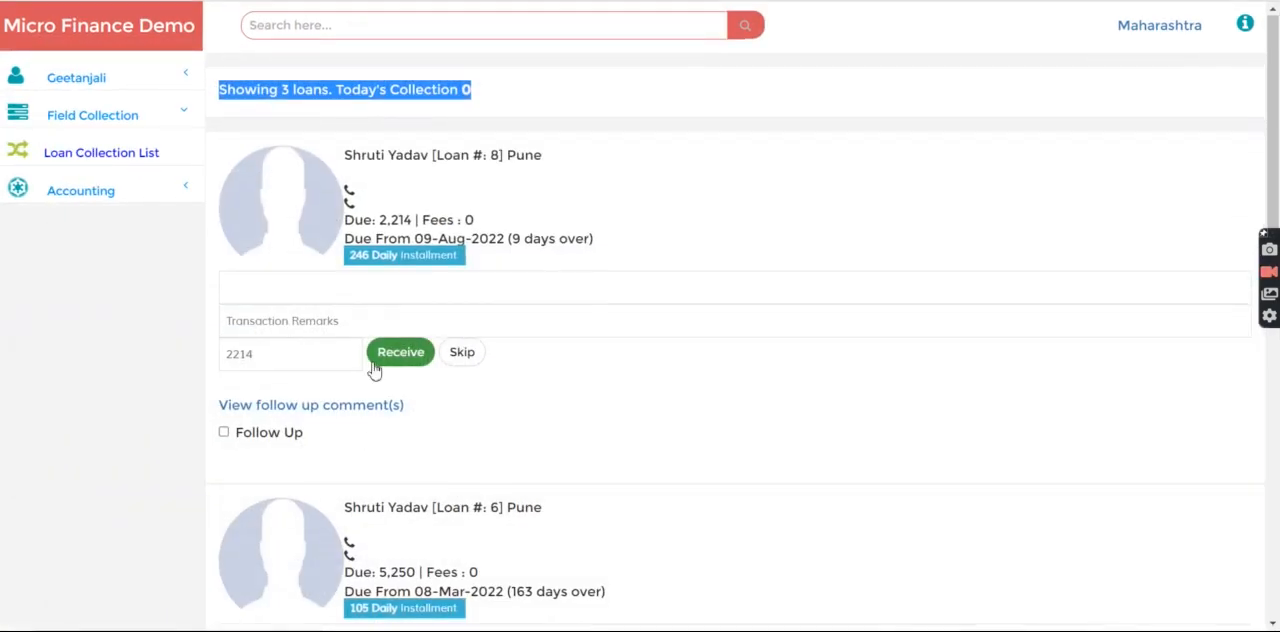
In the employee's browser window, sign out and log in again with the employee's login ID and account password
left_click(122, 83)
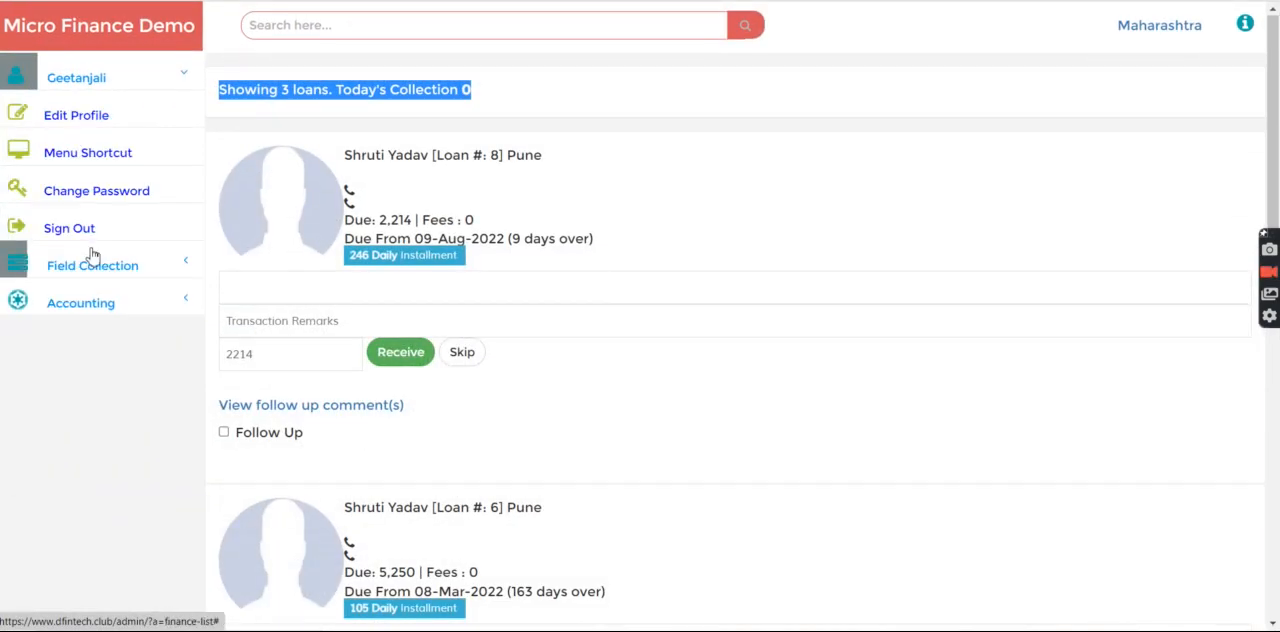
left_click(100, 230)
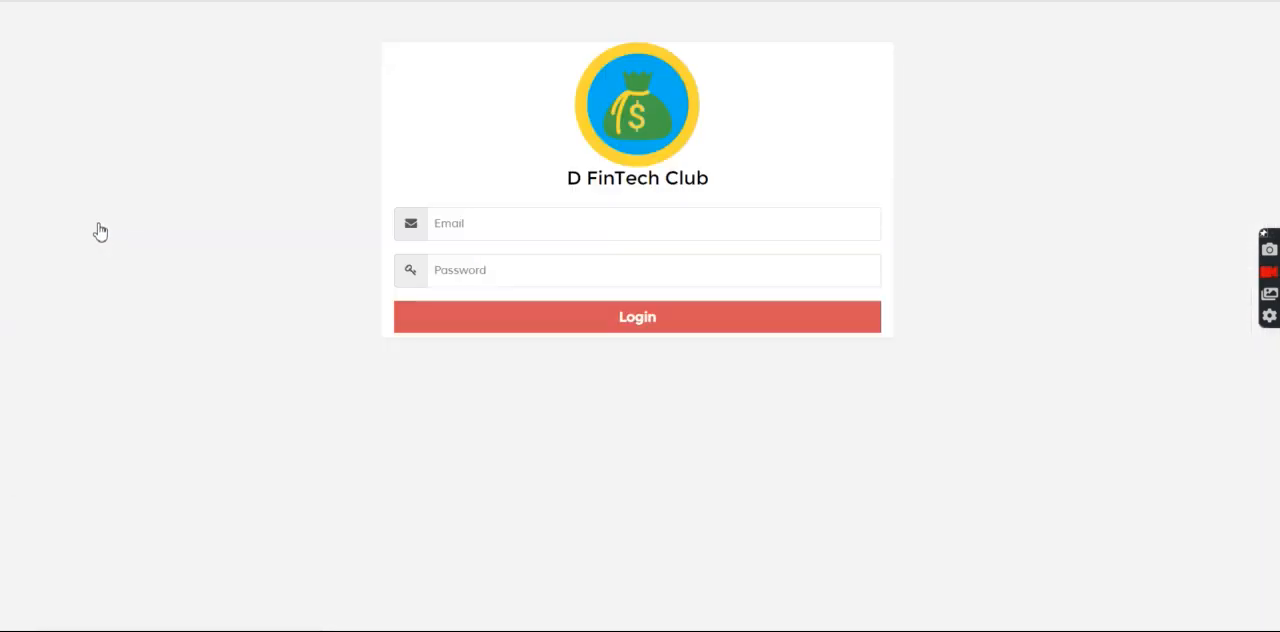
left_click(471, 223)
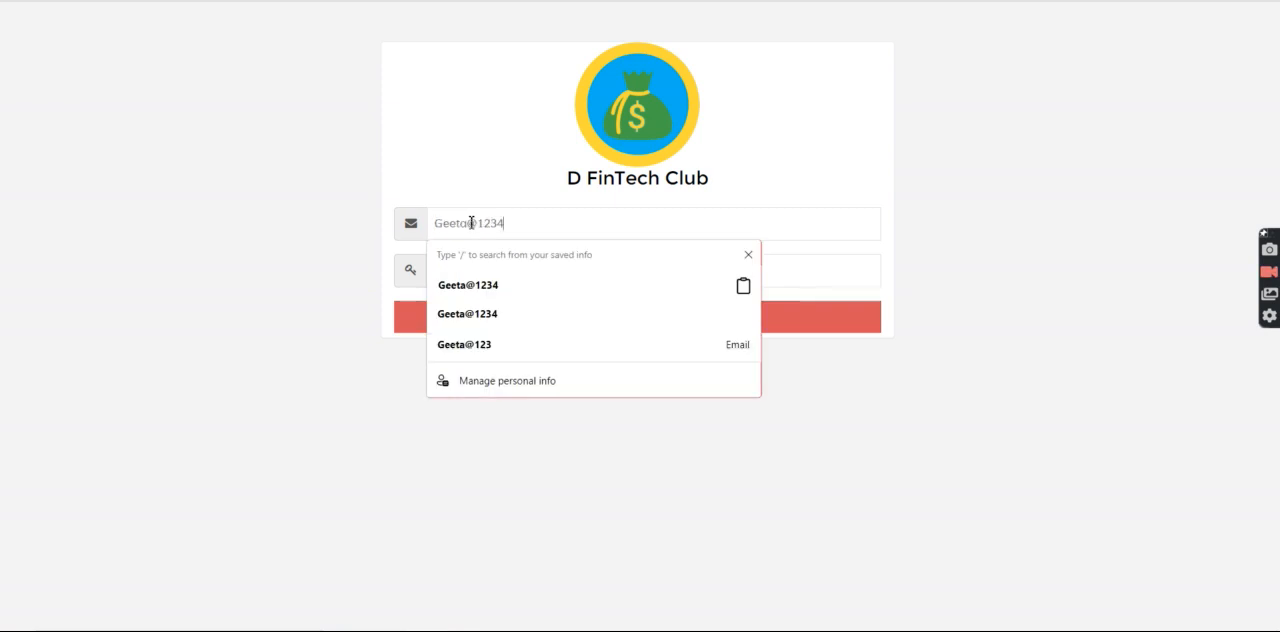
left_click(298, 258)
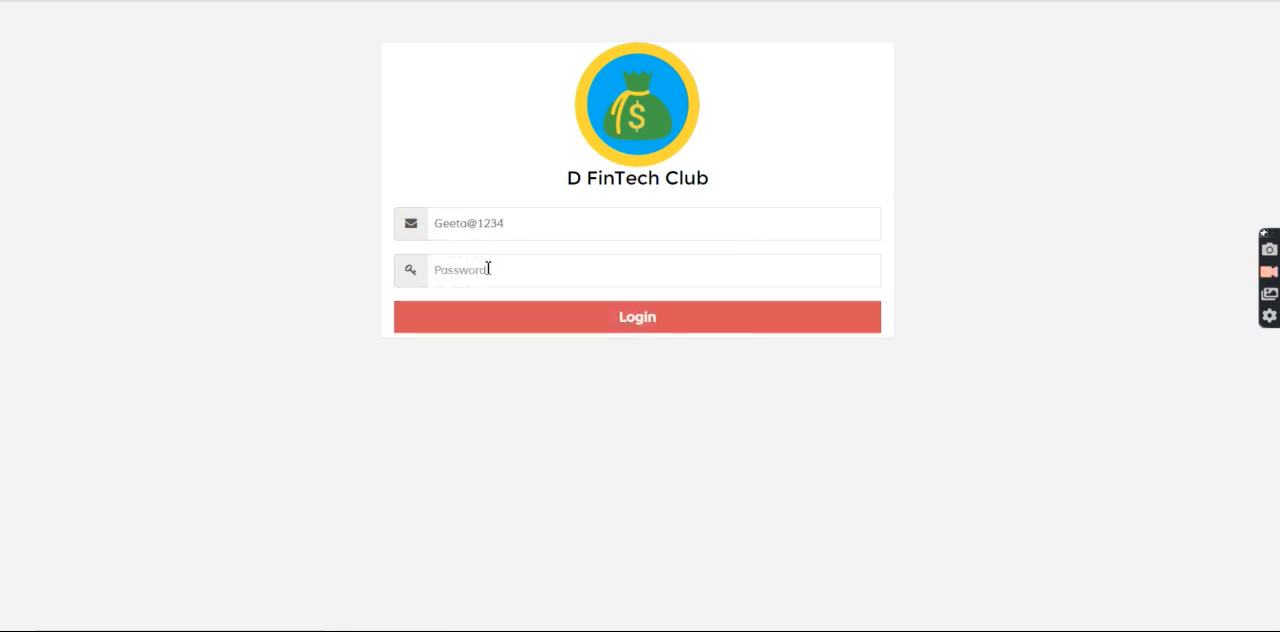
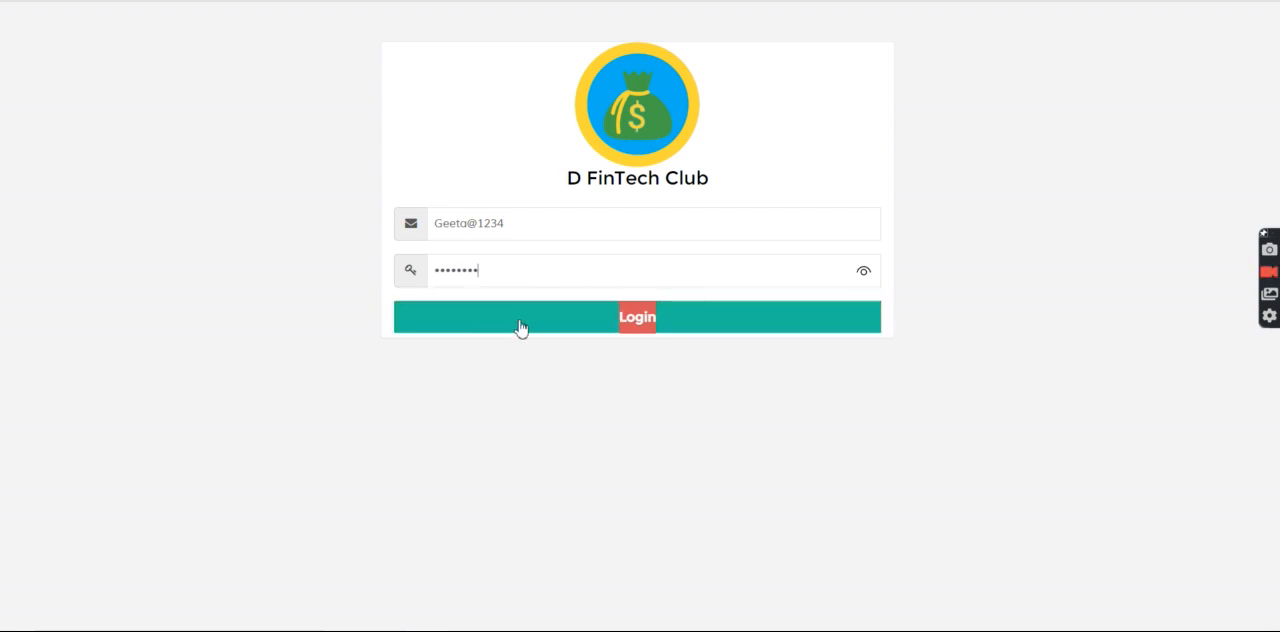
left_click(520, 326)
Open the employee's Loan Collection List again and check the number of loans shown without the record limit
left_click(92, 115)
left_click(82, 152)
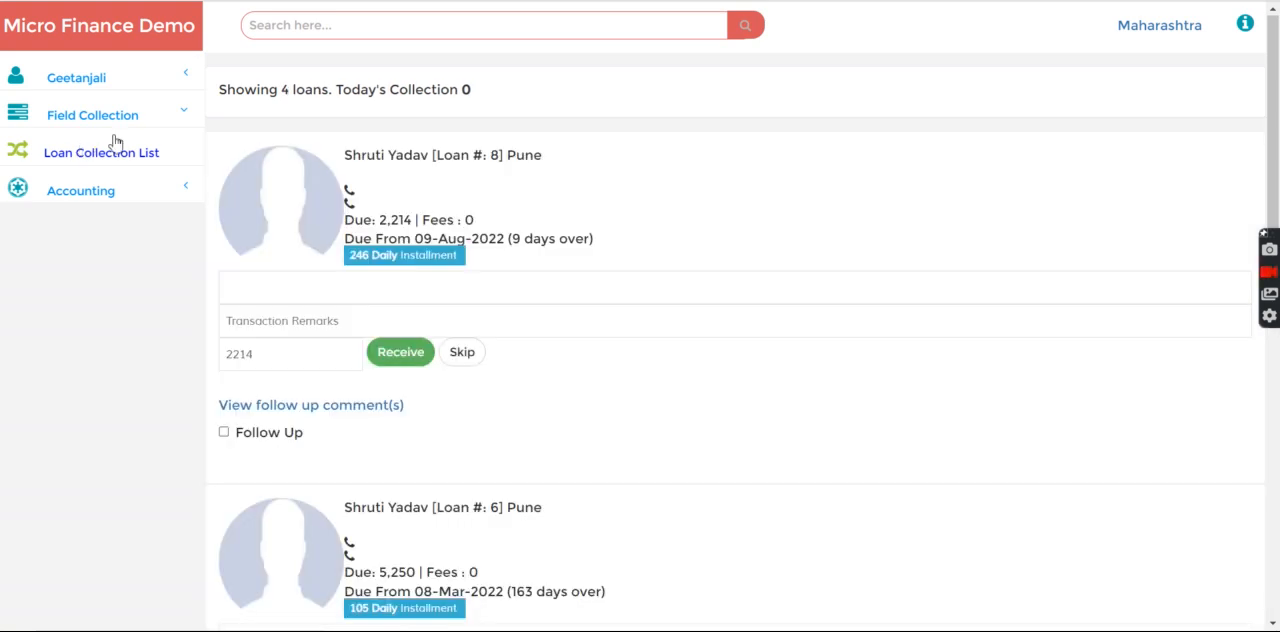
left_click_drag(222, 88, 534, 97)
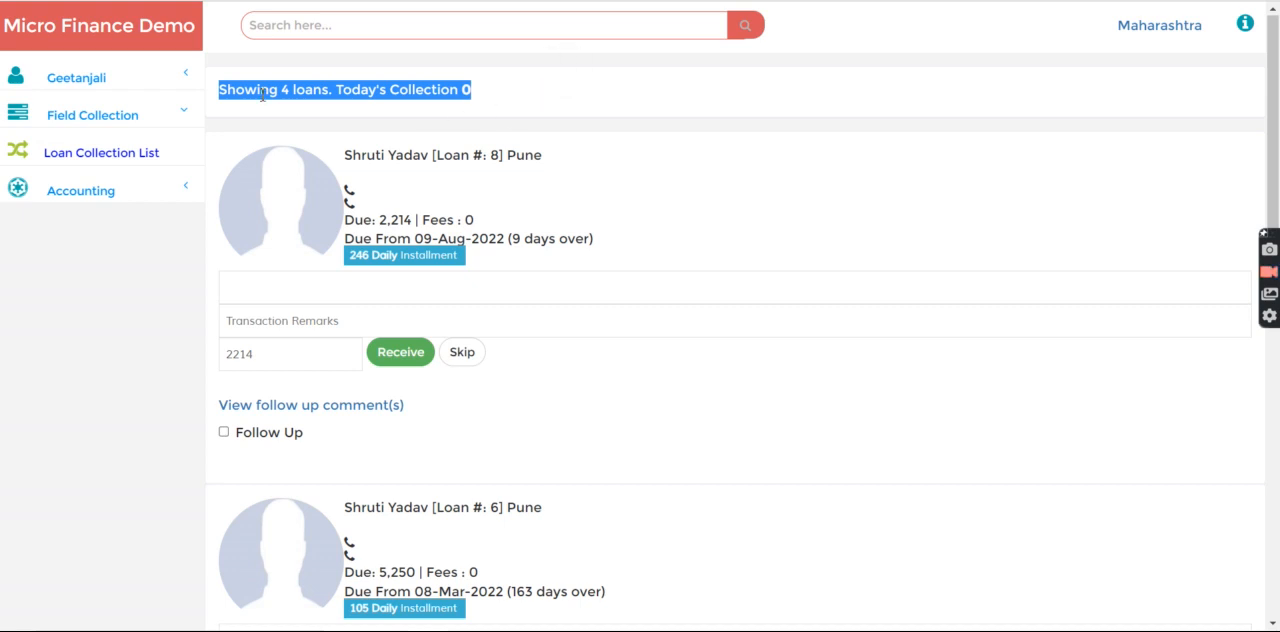
left_click(227, 90)
left_click_drag(227, 90, 523, 94)
left_click(283, 111)
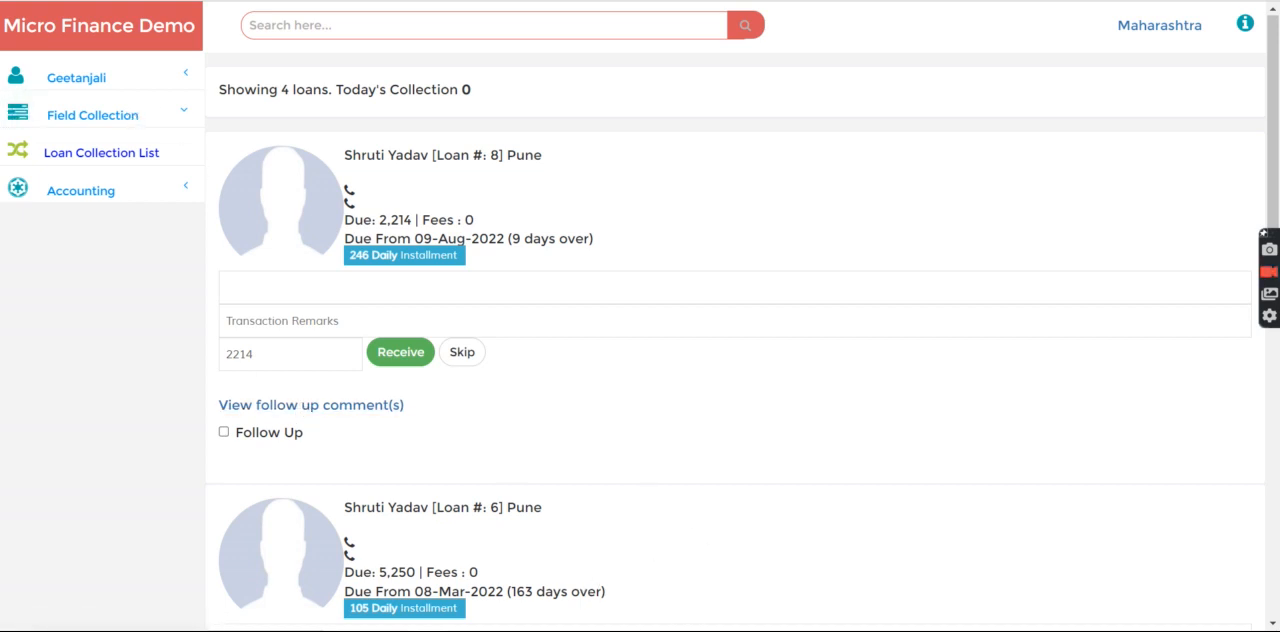
Switch to the admin session, review the customized setting list and return to the home page
left_click(677, 629)
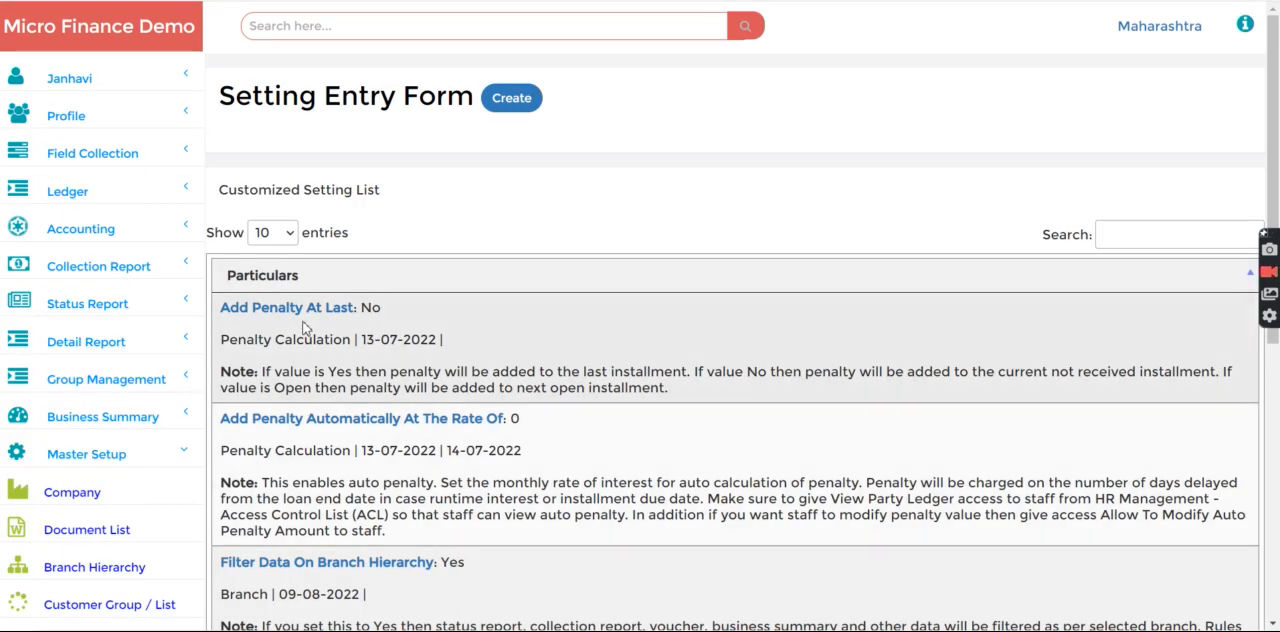
scroll(490, 460, "down", 5)
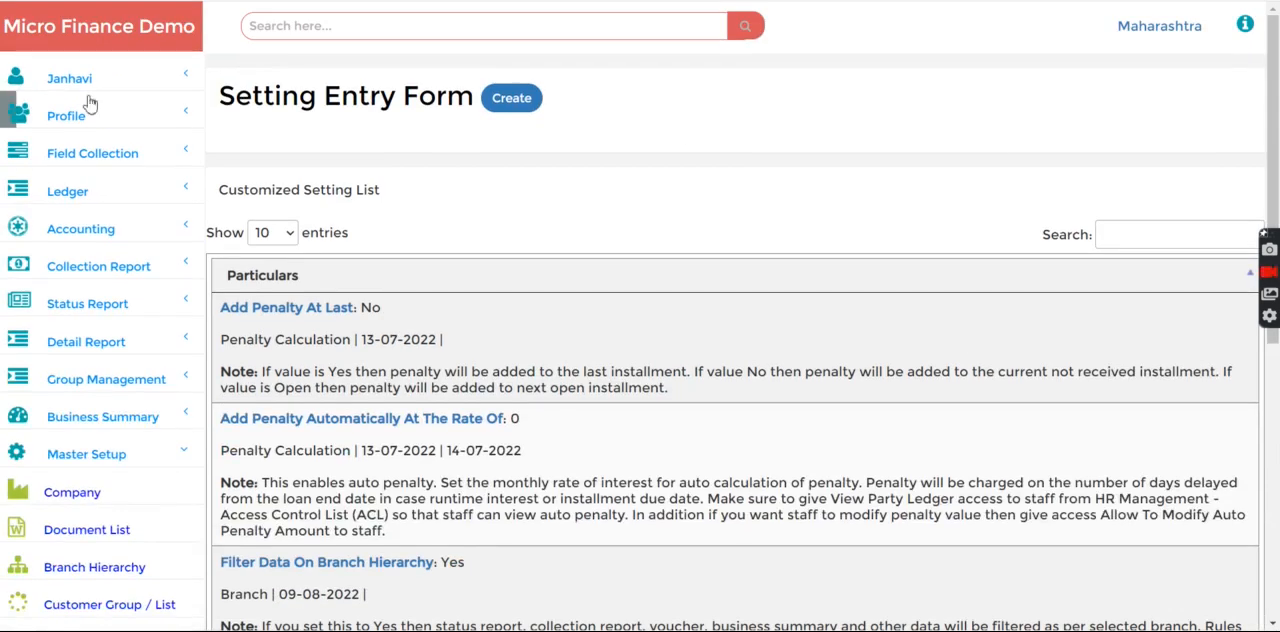
left_click(24, 25)
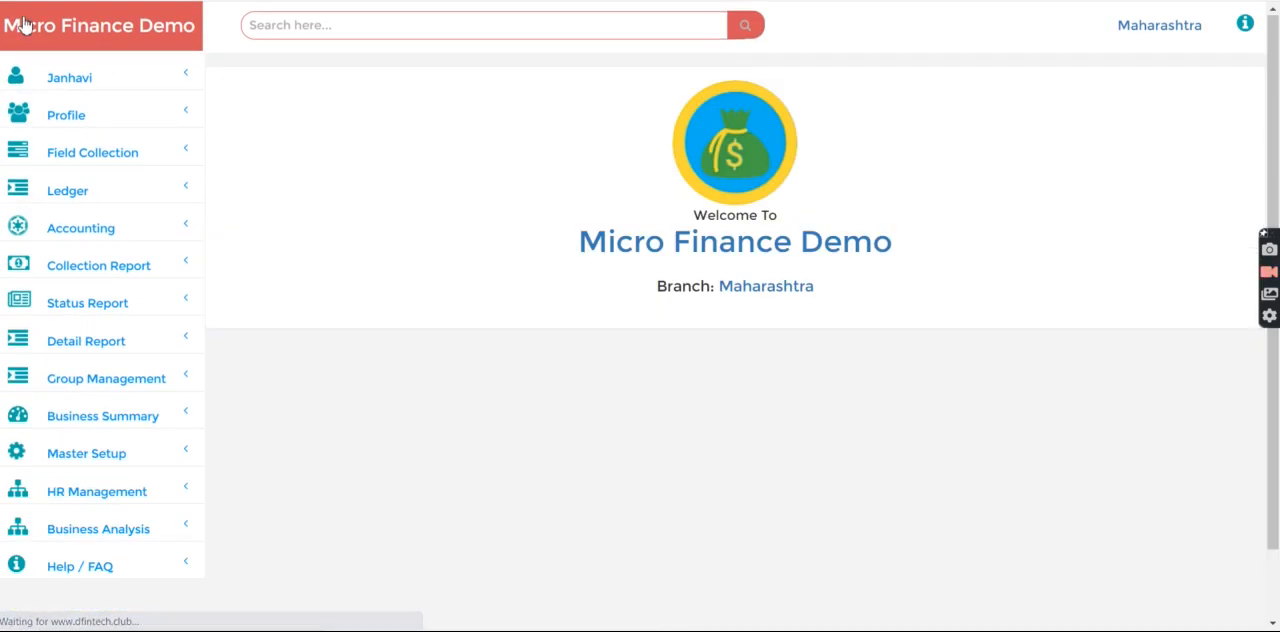